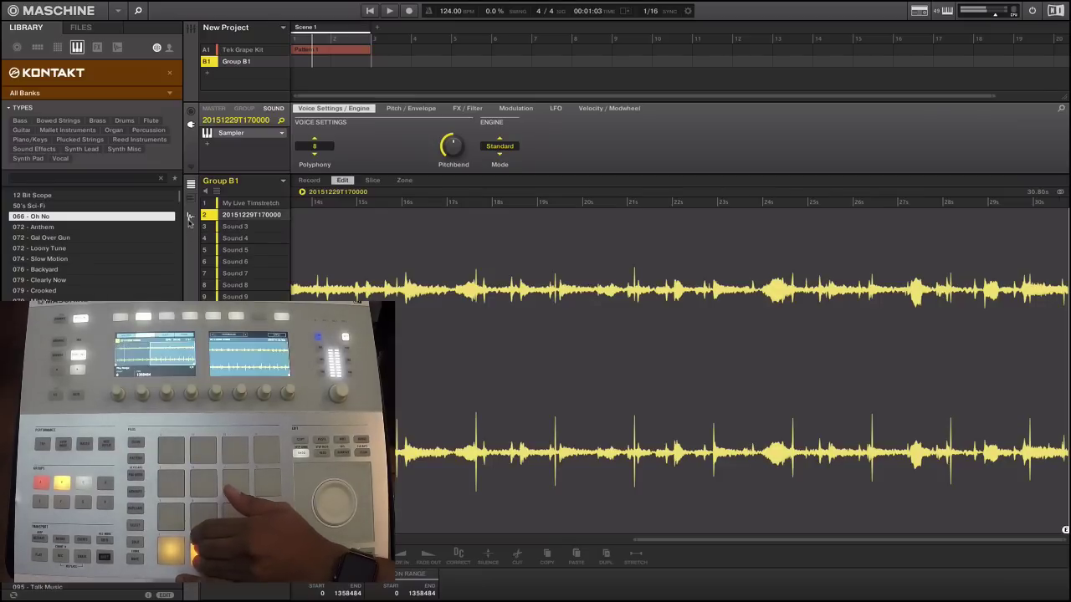
Show Group A1 Tek Grape Kit's two-bar Pattern 1 drum notes at 124 BPM.
{"action": "left_click", "coordinate": [189, 219]}
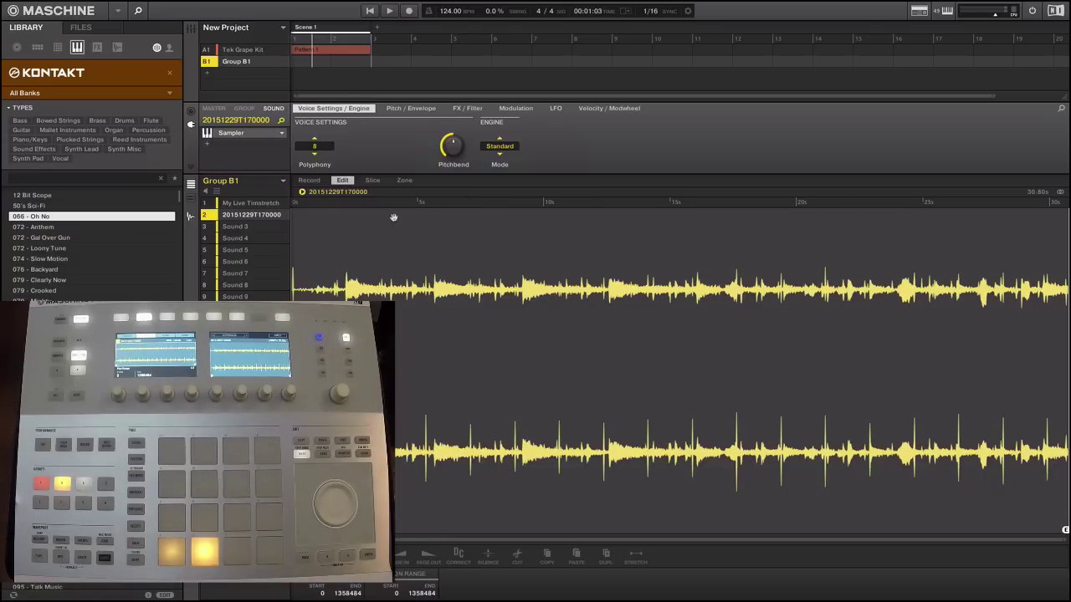
{"action": "left_click", "coordinate": [239, 51]}
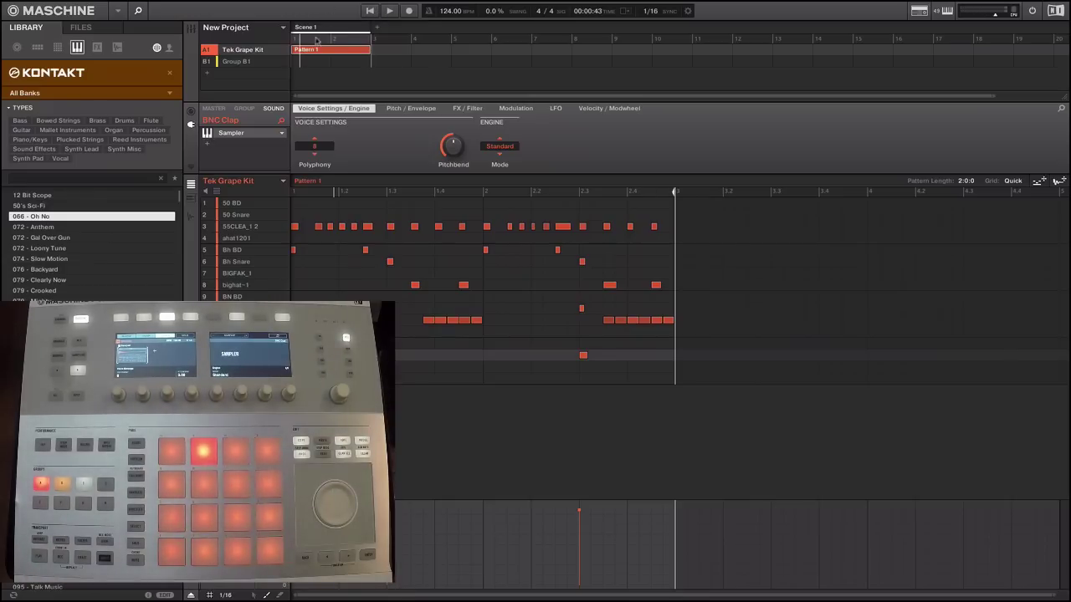
Switch back to Group B1 and its vinyl loop sample.
{"action": "left_click", "coordinate": [238, 63]}
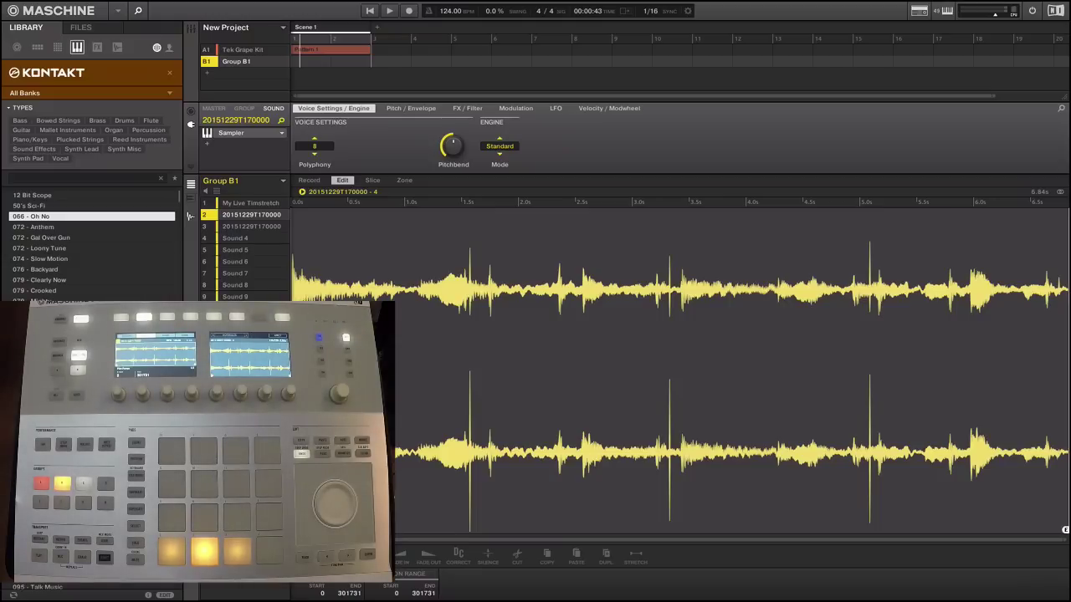
Select the My Live Timstretch sound and expand its Kontakt window, moved higher up.
{"action": "left_click", "coordinate": [243, 207]}
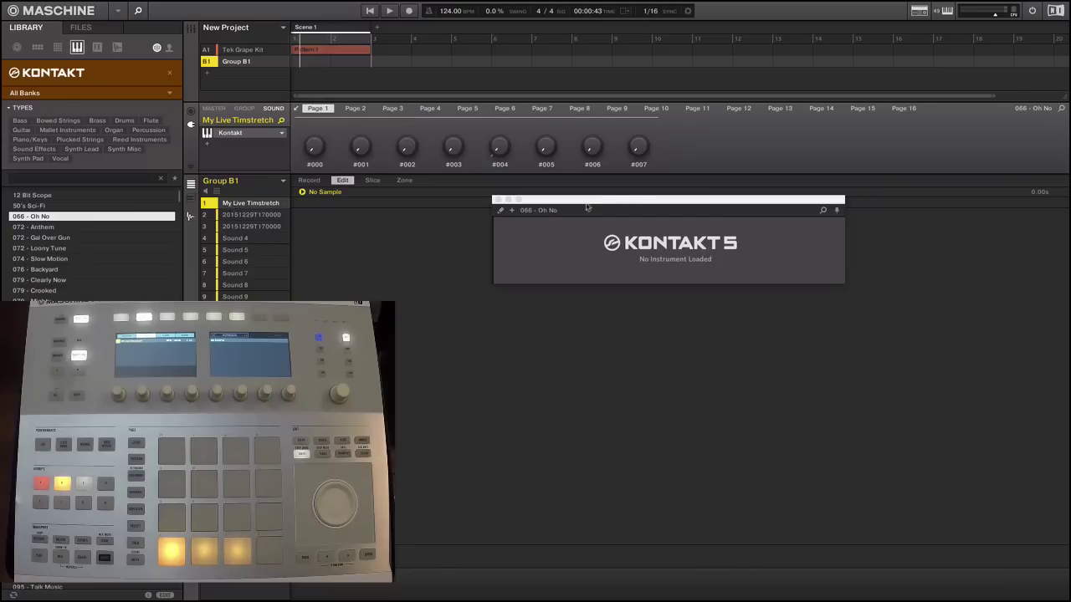
{"action": "left_click", "coordinate": [512, 212]}
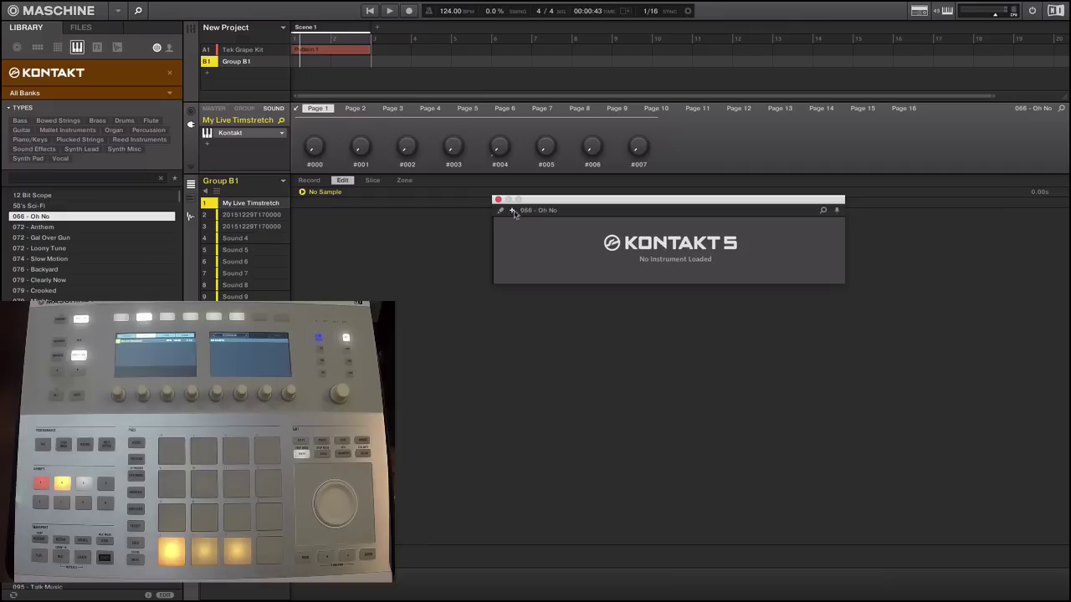
{"action": "left_click", "coordinate": [503, 212]}
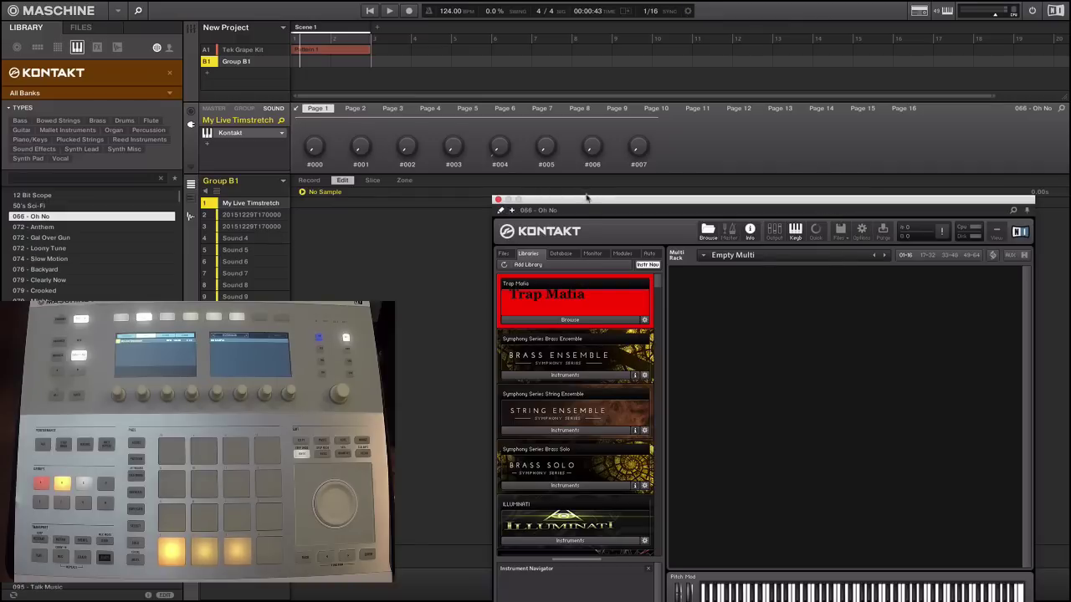
{"action": "left_click_drag", "start_coordinate": [588, 199], "coordinate": [468, 86]}
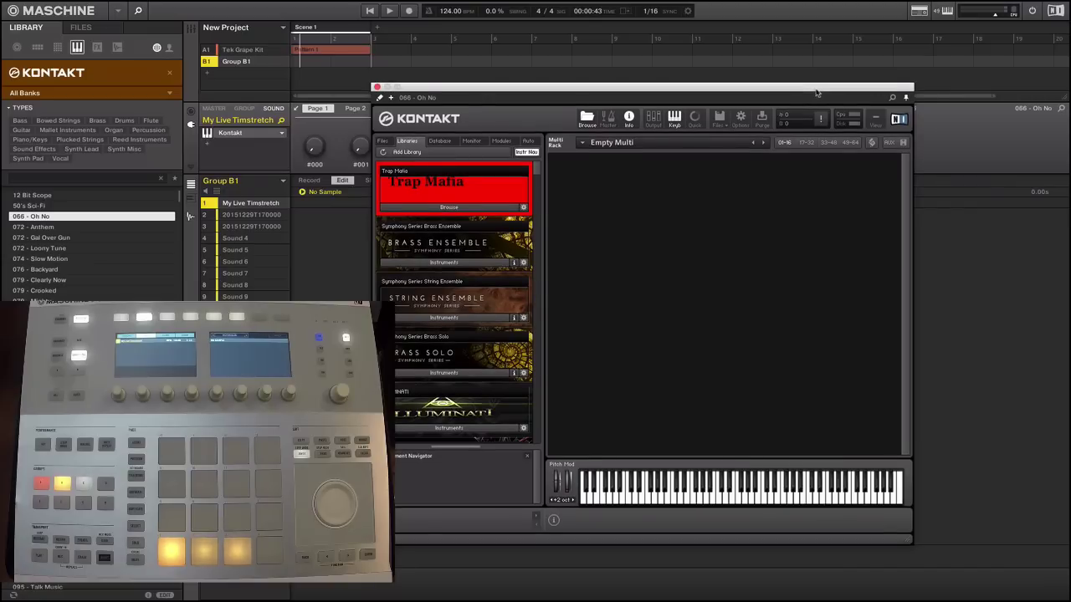
{"action": "left_click_drag", "start_coordinate": [817, 92], "coordinate": [868, 52]}
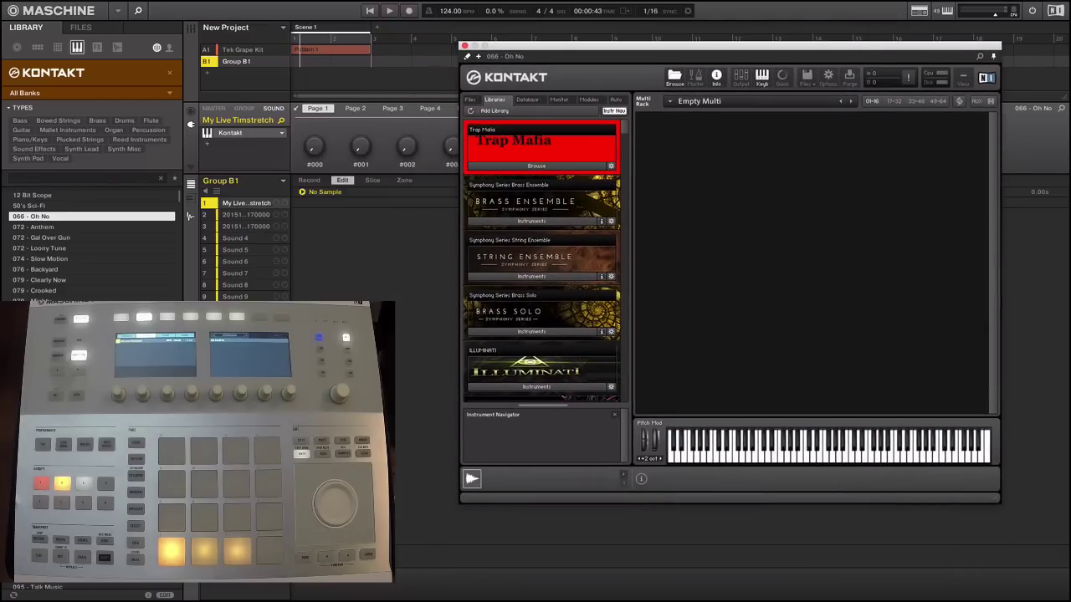
{"action": "left_click", "coordinate": [237, 250]}
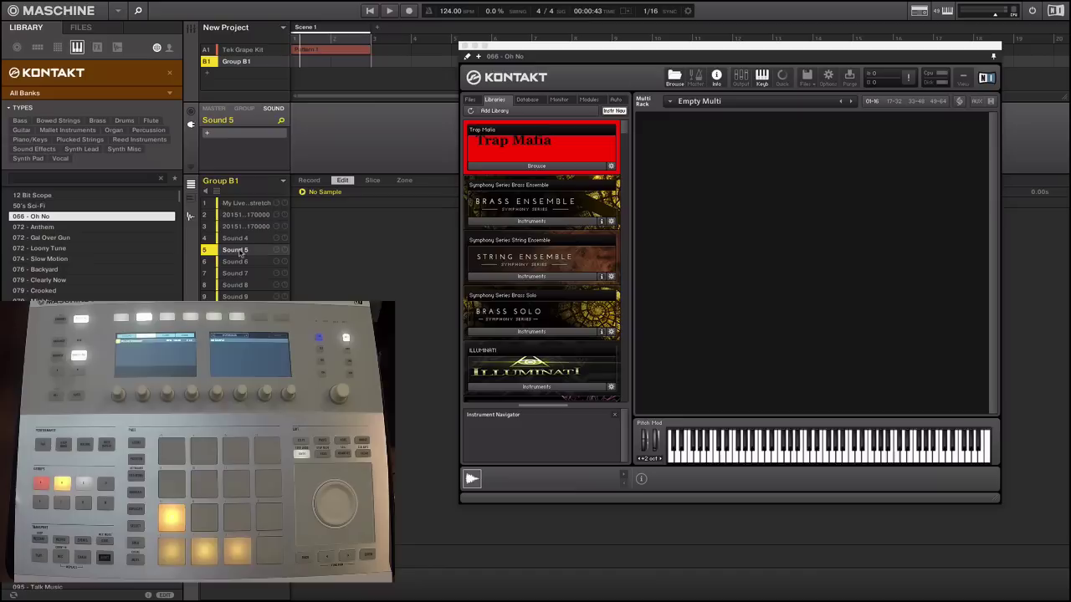
{"action": "left_click", "coordinate": [243, 203]}
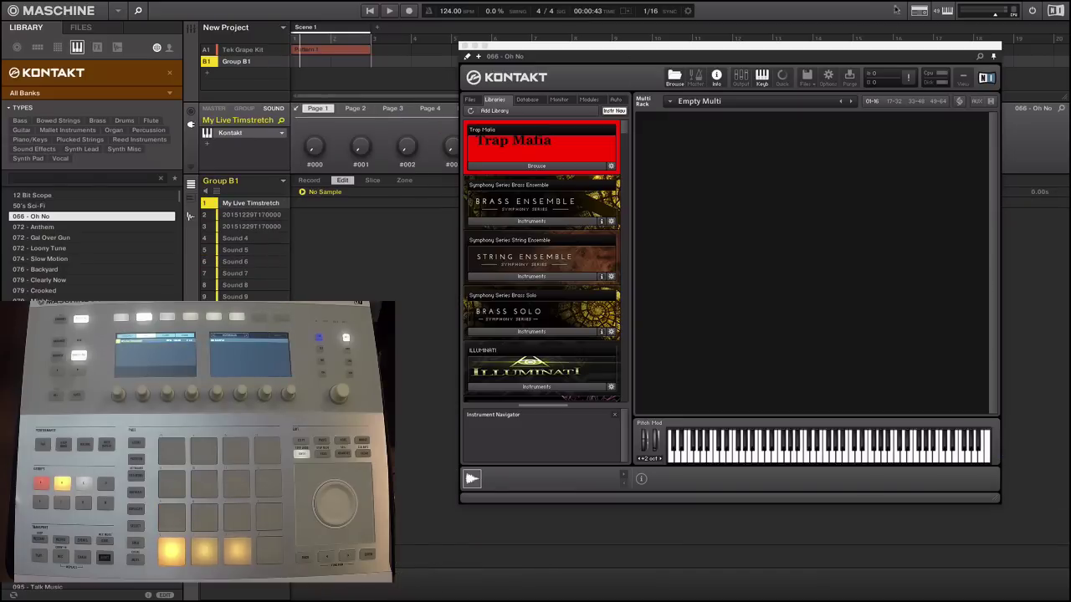
{"action": "left_click", "coordinate": [997, 57]}
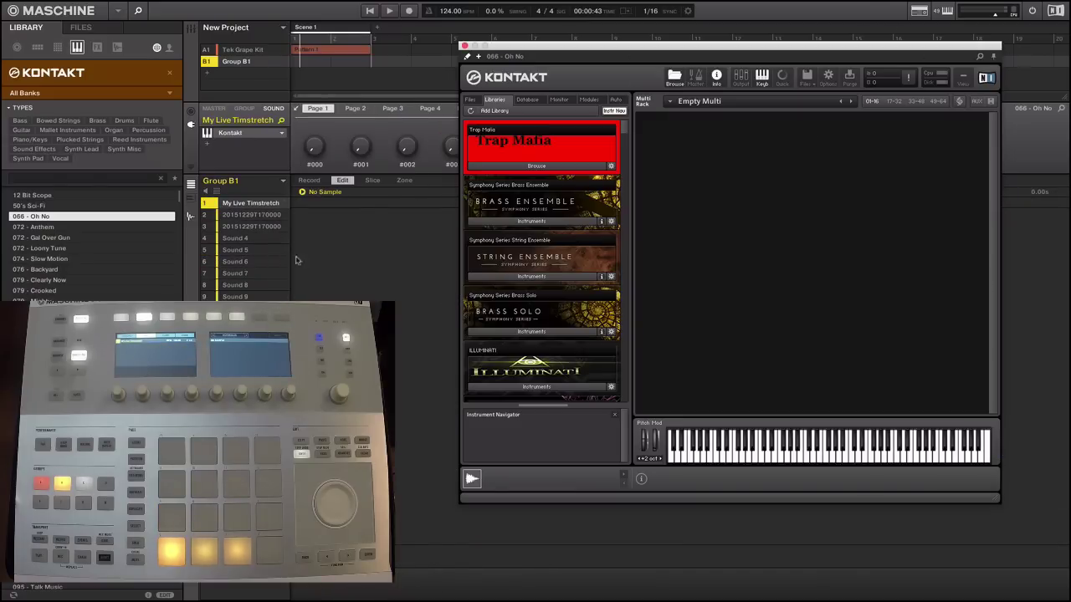
{"action": "left_click", "coordinate": [254, 237]}
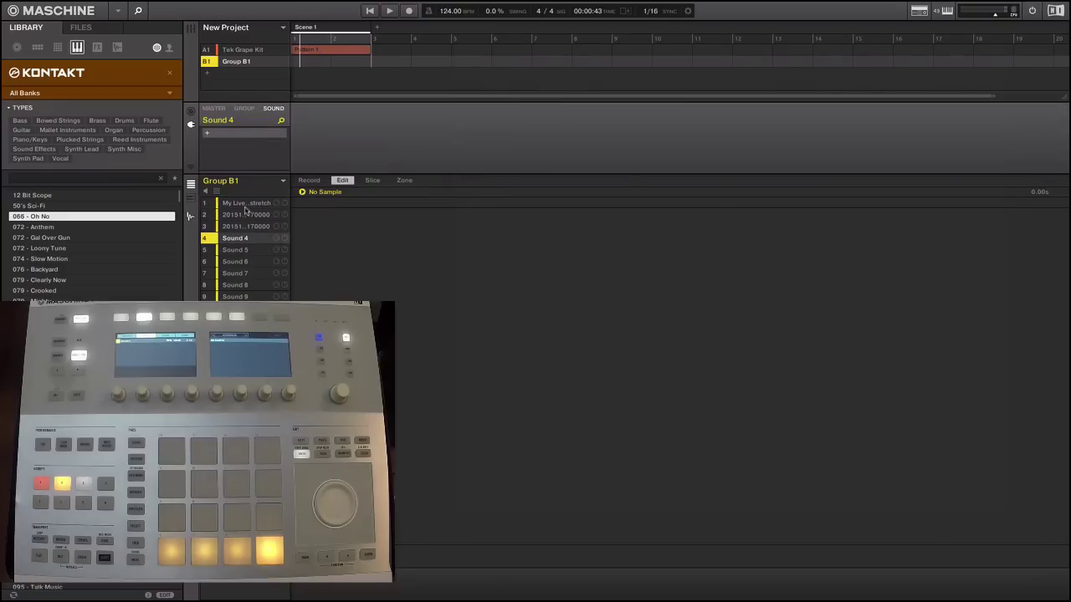
{"action": "left_click", "coordinate": [244, 205]}
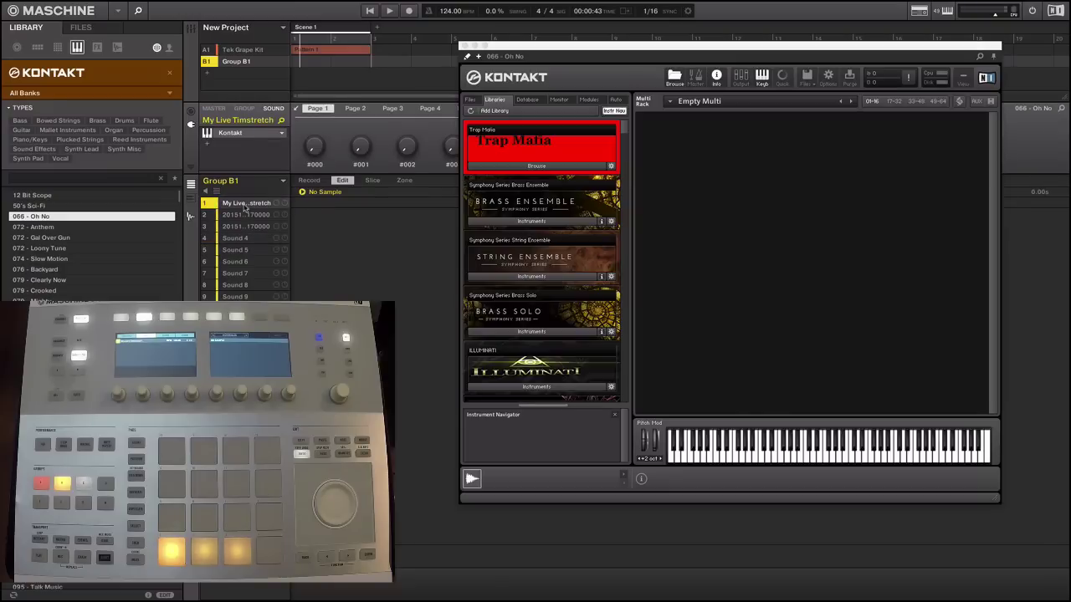
{"action": "left_click", "coordinate": [991, 59]}
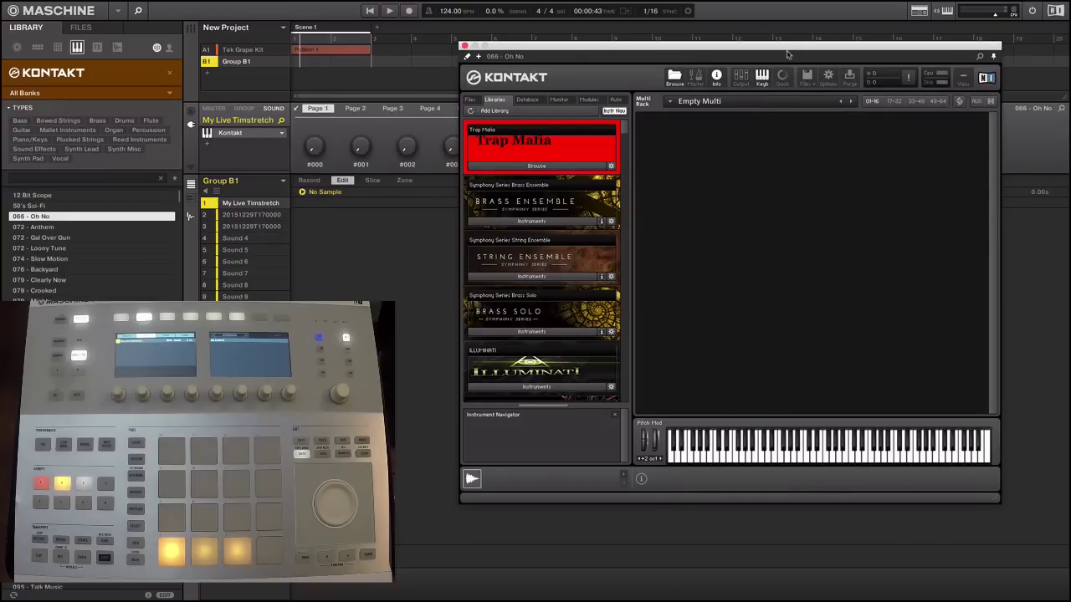
Select the 20151229T170000 loop sound and check its Slice options before returning to Edit.
{"action": "left_click_drag", "start_coordinate": [786, 55], "coordinate": [796, 82]}
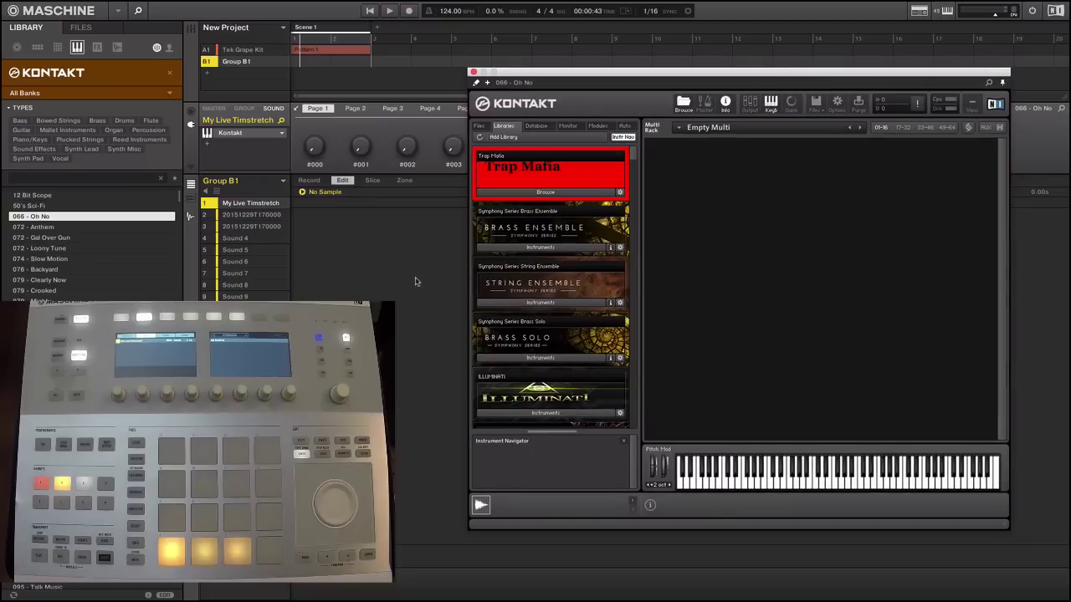
{"action": "left_click", "coordinate": [245, 215]}
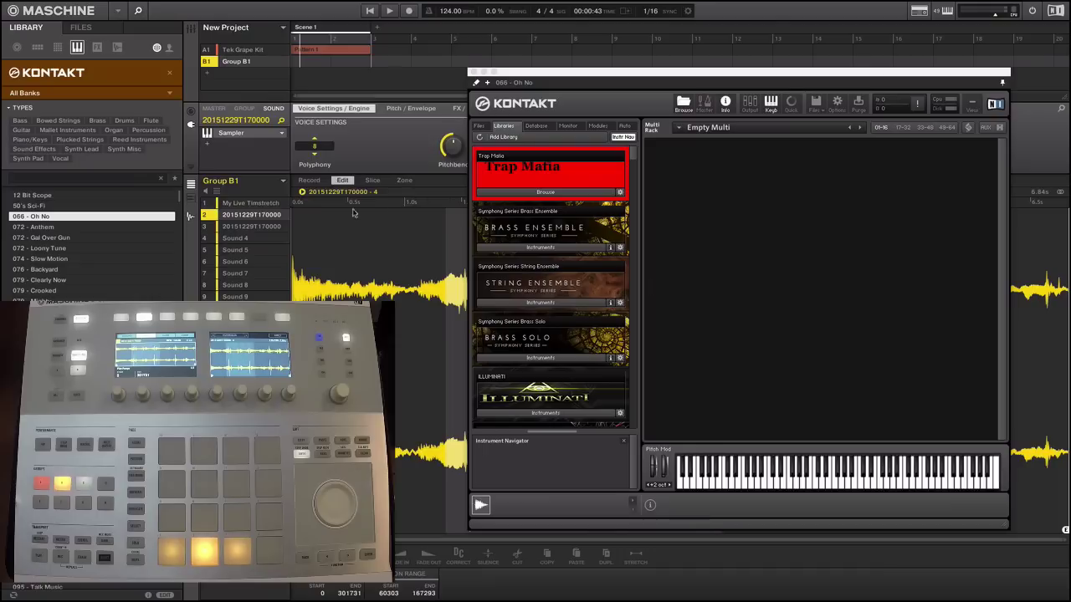
{"action": "left_click", "coordinate": [372, 181]}
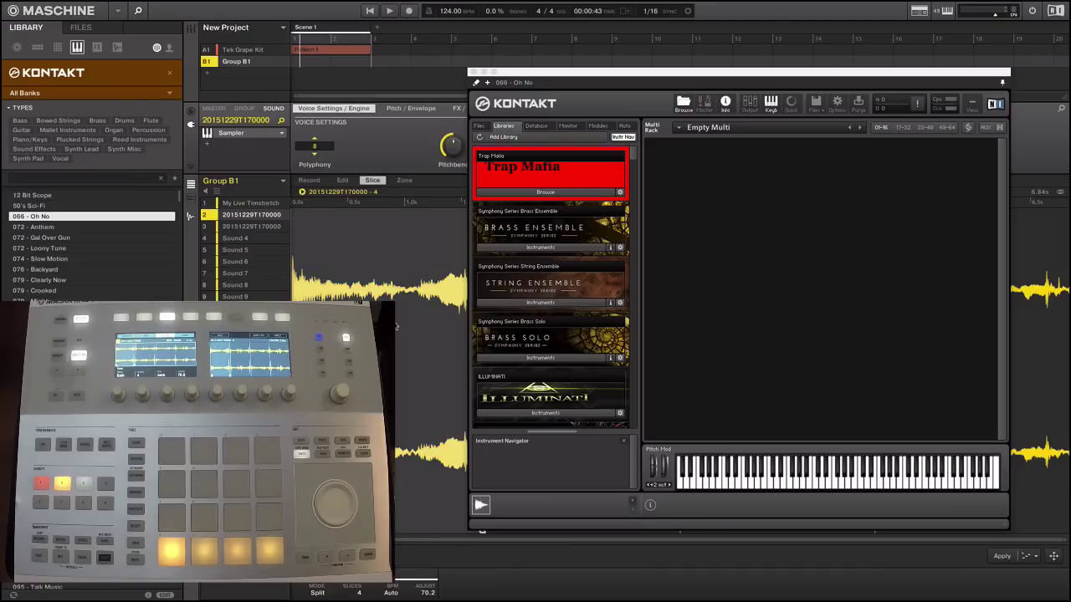
{"action": "left_click", "coordinate": [342, 181]}
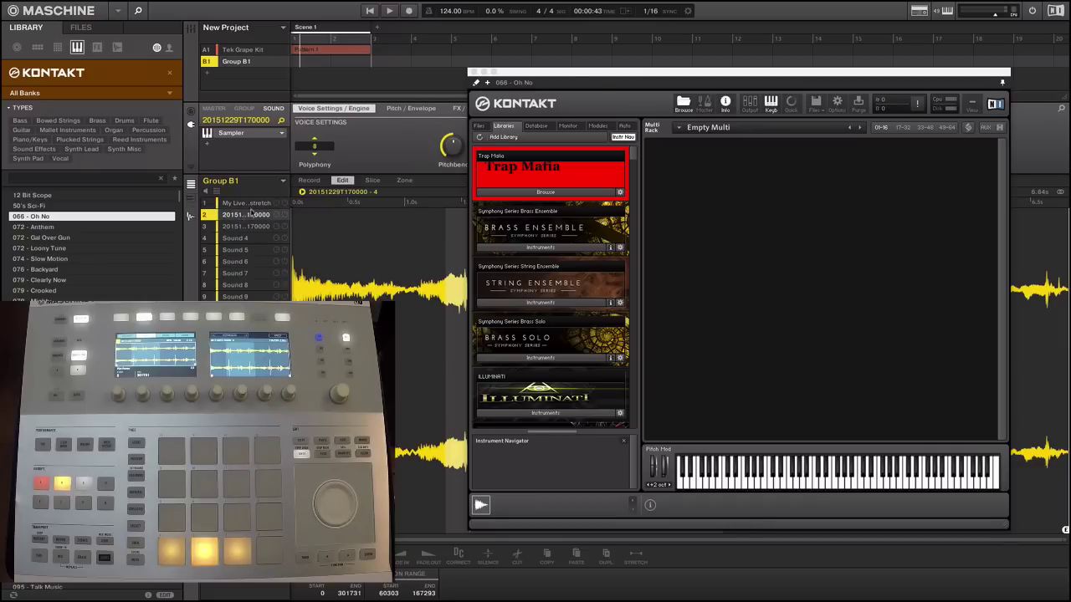
Create Pattern 1 for Group B1, keeping the loop sound's name unchanged.
{"action": "left_click", "coordinate": [191, 184]}
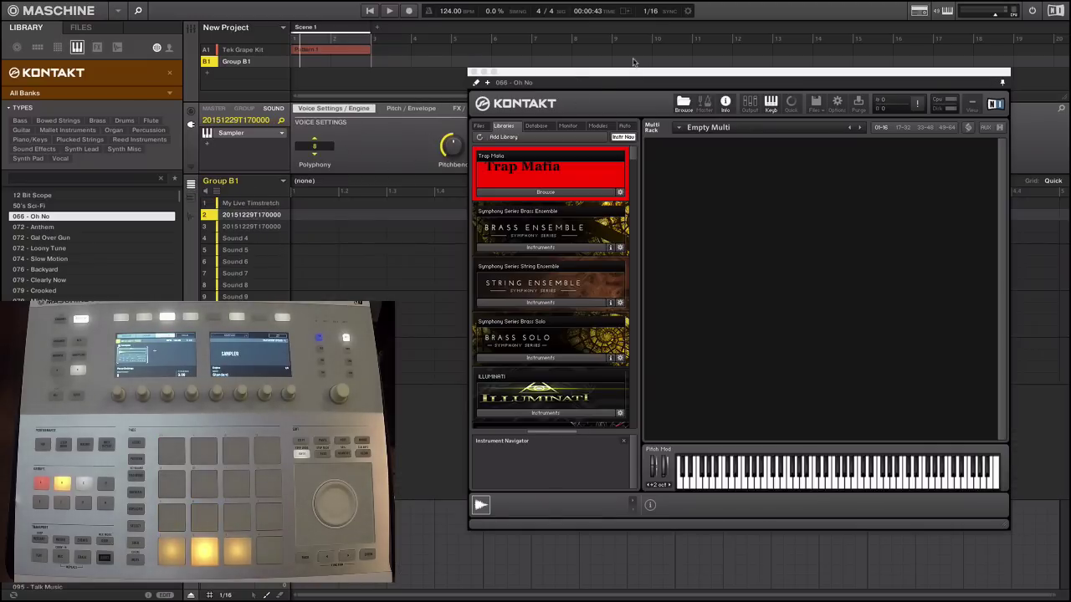
{"action": "left_click_drag", "start_coordinate": [626, 76], "coordinate": [523, 137]}
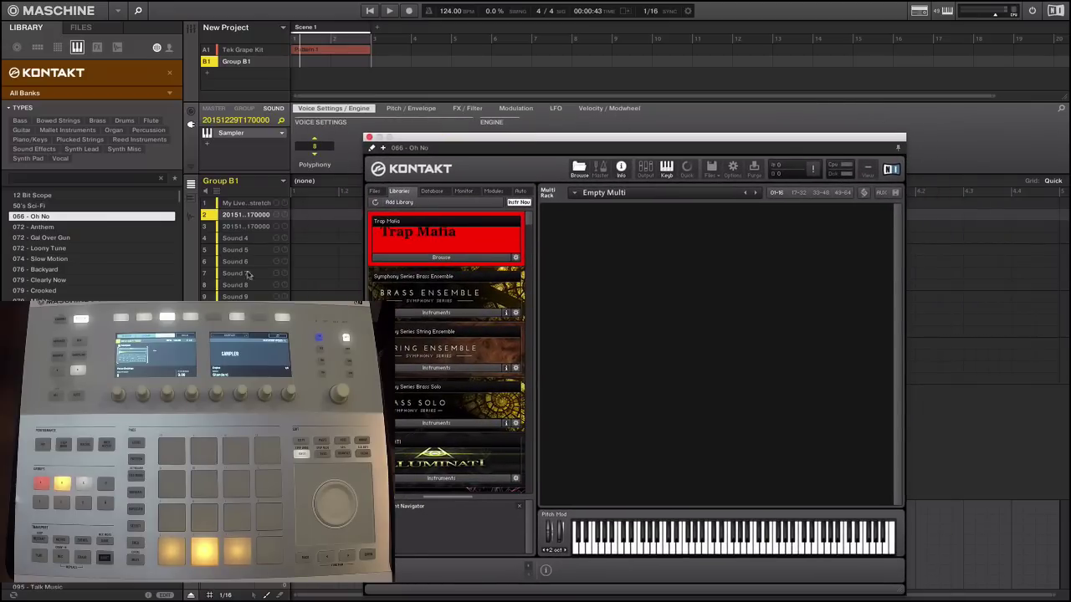
{"action": "left_click", "coordinate": [251, 215]}
{"action": "left_click", "coordinate": [319, 217]}
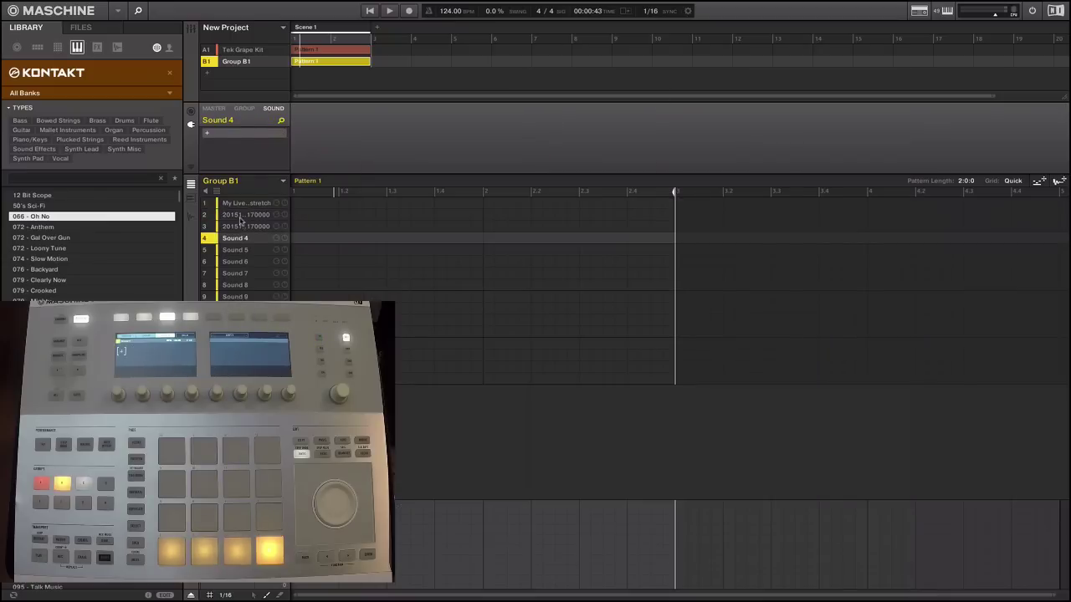
{"action": "left_click", "coordinate": [244, 219]}
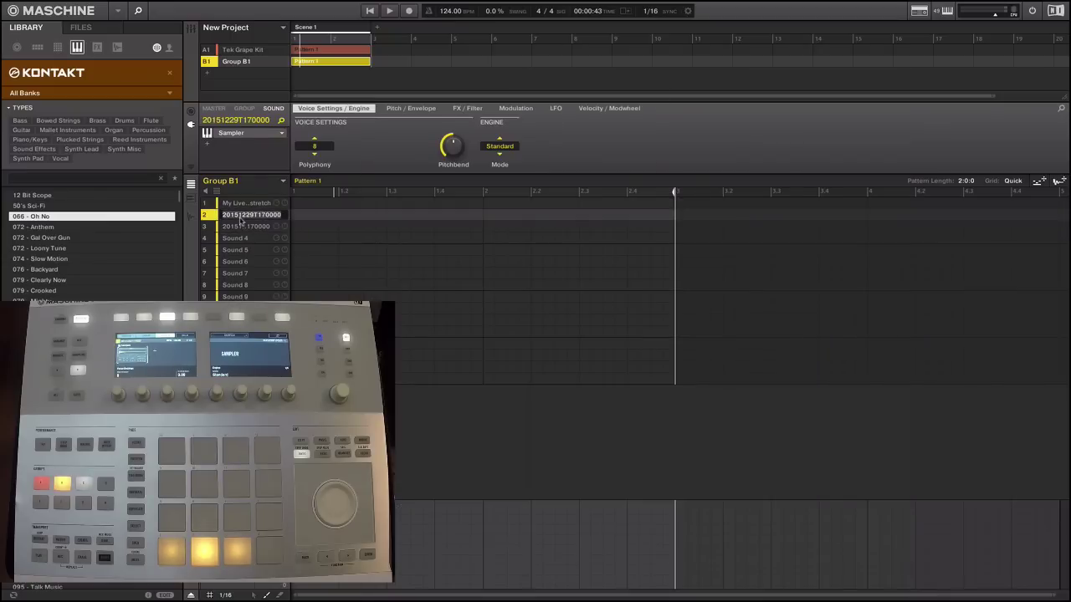
{"action": "left_click", "coordinate": [251, 218]}
{"action": "key", "text": "Return"}
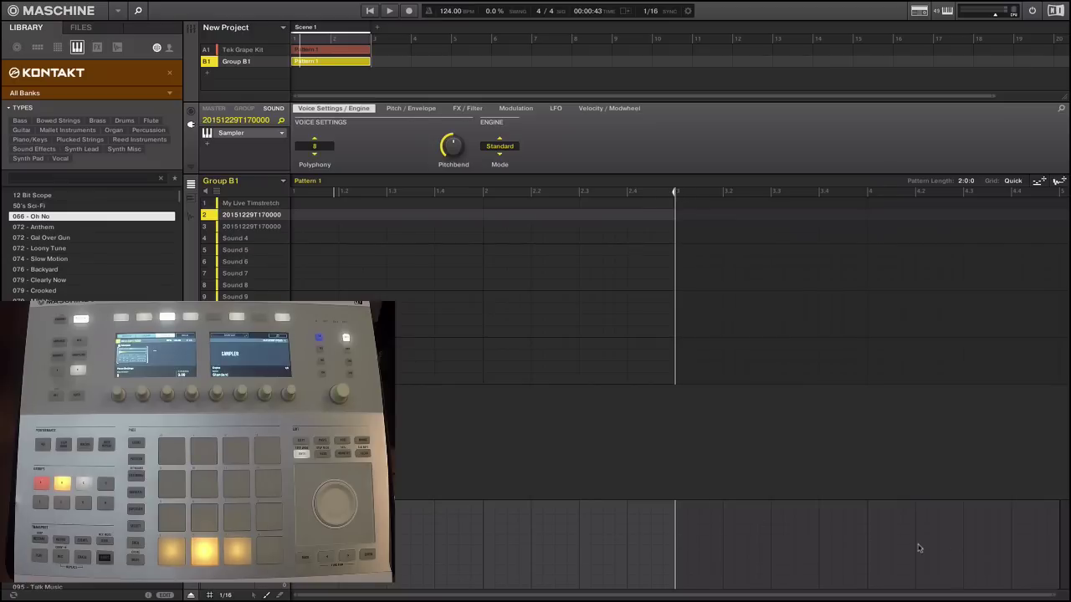
{"action": "left_click_drag", "start_coordinate": [1052, 594], "coordinate": [797, 594]}
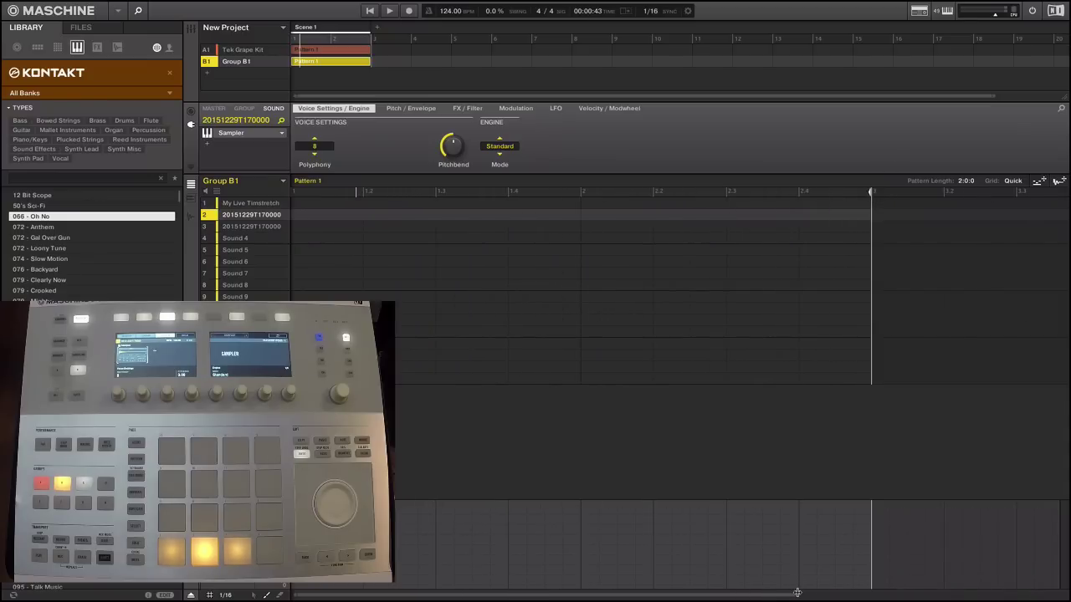
{"action": "left_click_drag", "start_coordinate": [798, 594], "coordinate": [942, 553]}
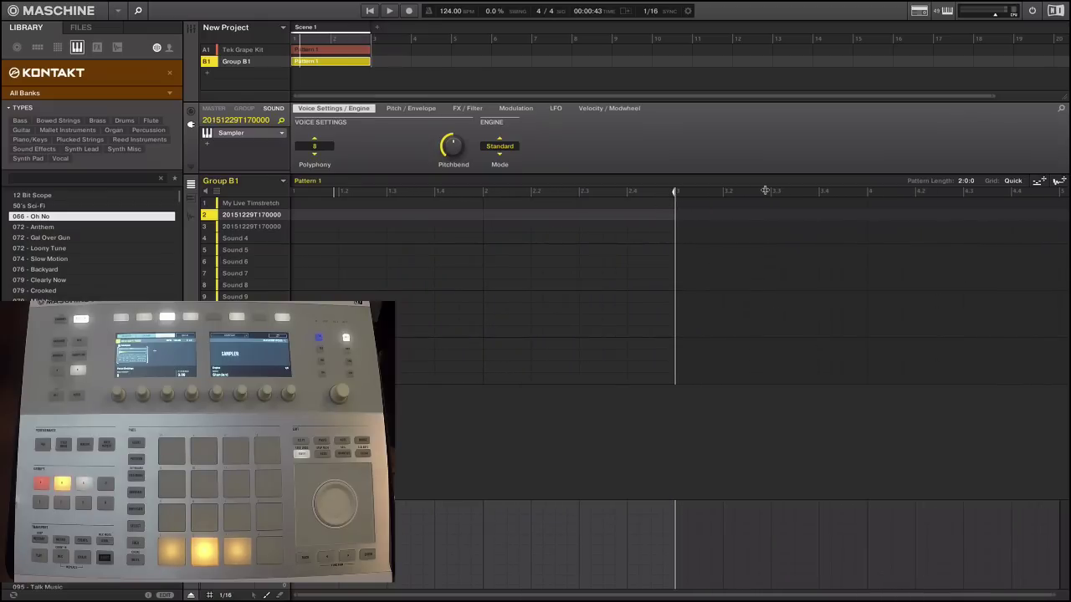
Extend the pattern to four bars, draw one long row-2 note across it, and play it.
{"action": "left_click_drag", "start_coordinate": [765, 191], "coordinate": [898, 189]}
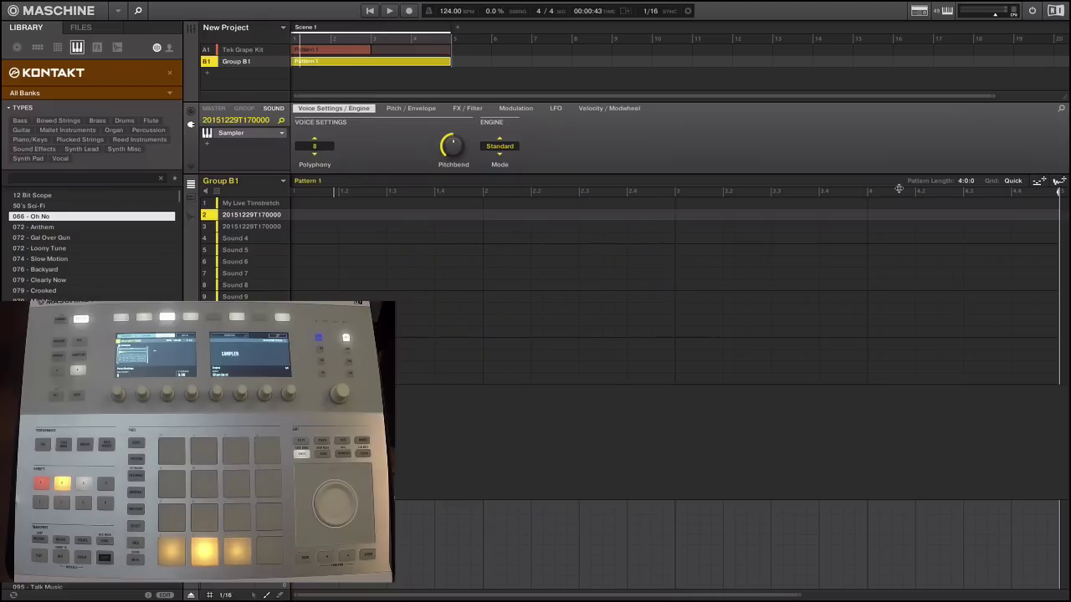
{"action": "left_click", "coordinate": [296, 215]}
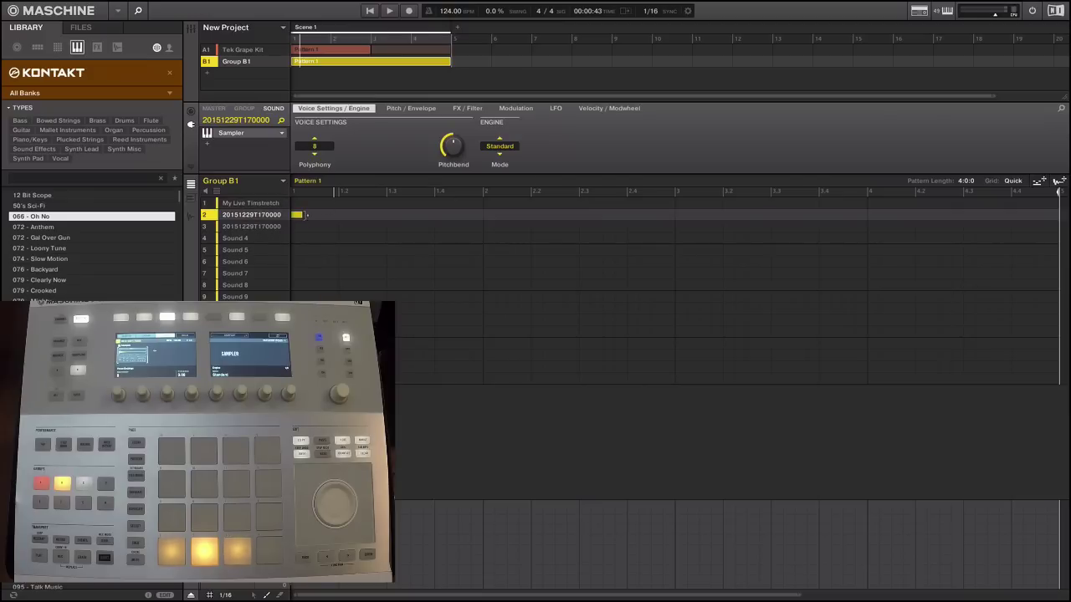
{"action": "left_click_drag", "start_coordinate": [306, 215], "coordinate": [981, 234]}
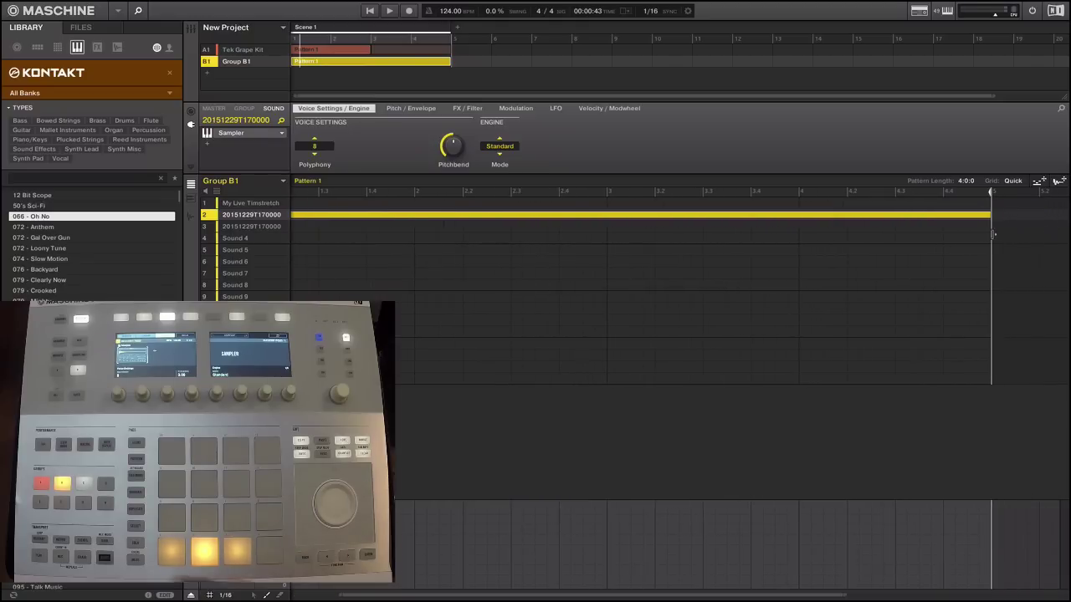
{"action": "key", "text": "space"}
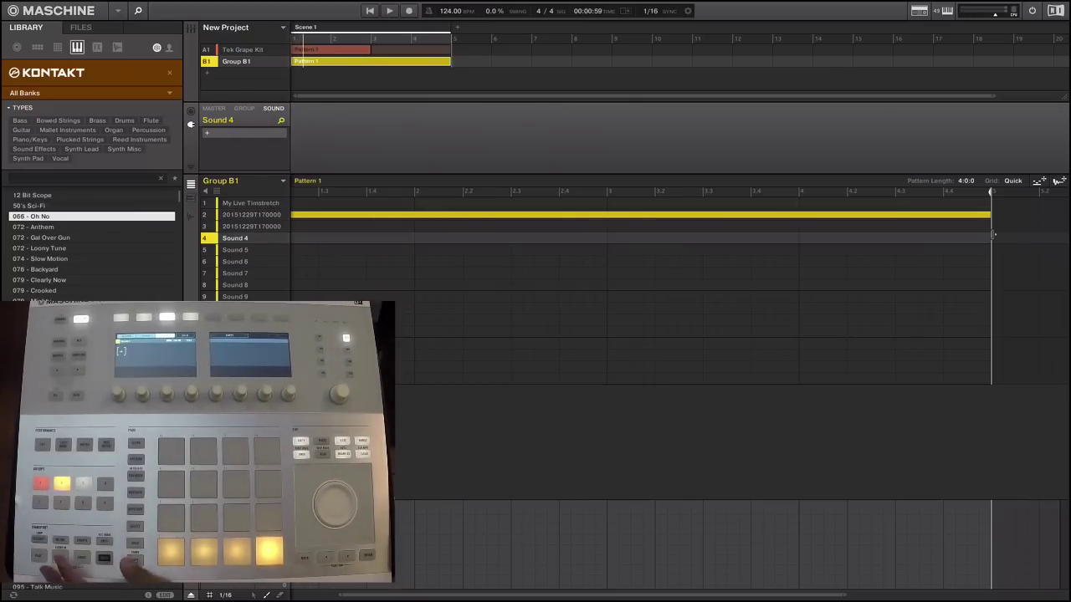
{"action": "key", "text": "space"}
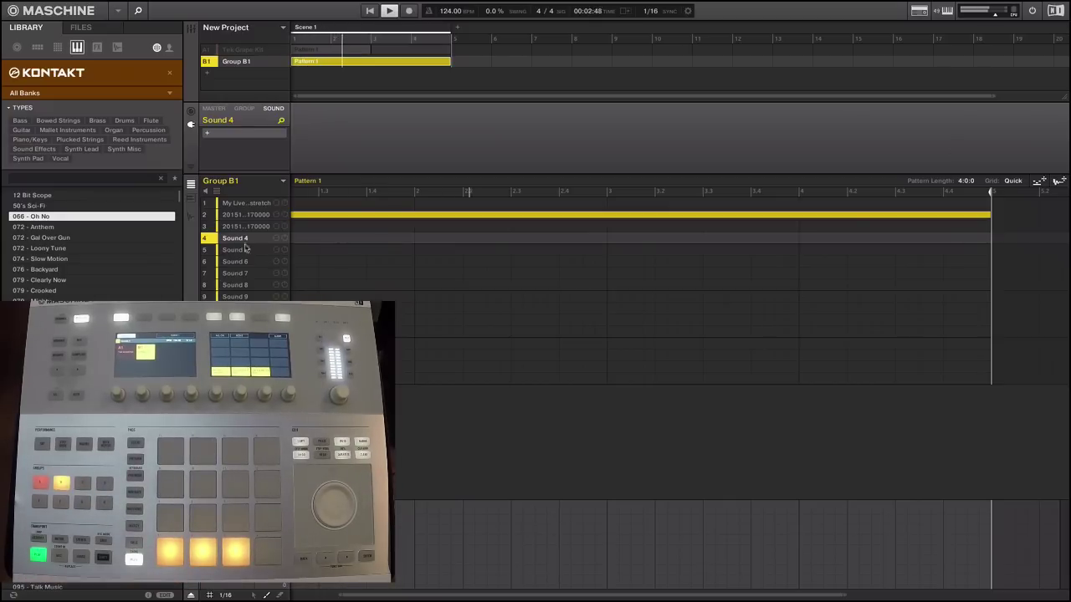
{"action": "left_click", "coordinate": [236, 215]}
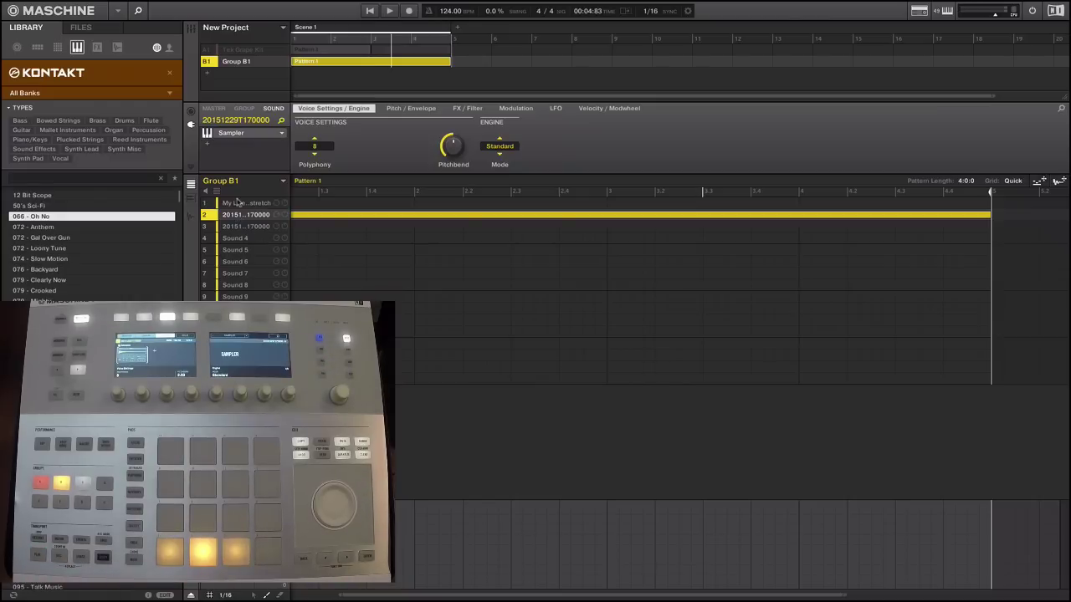
Stretch the vinyl sample to a length of 4 Bars, then clear the waveform selection.
{"action": "left_click", "coordinate": [189, 217]}
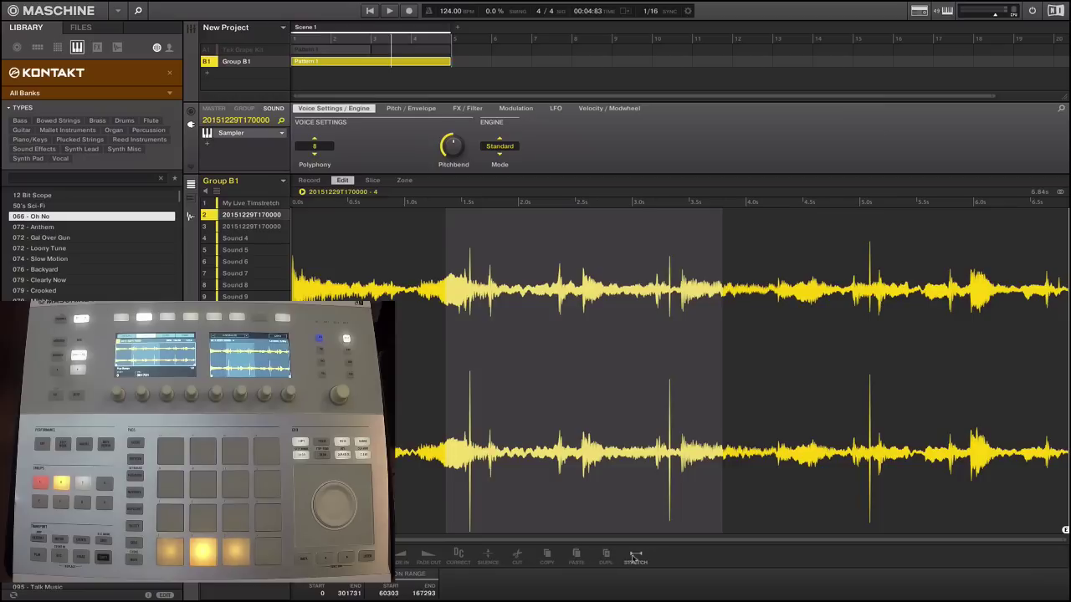
{"action": "left_click", "coordinate": [636, 556]}
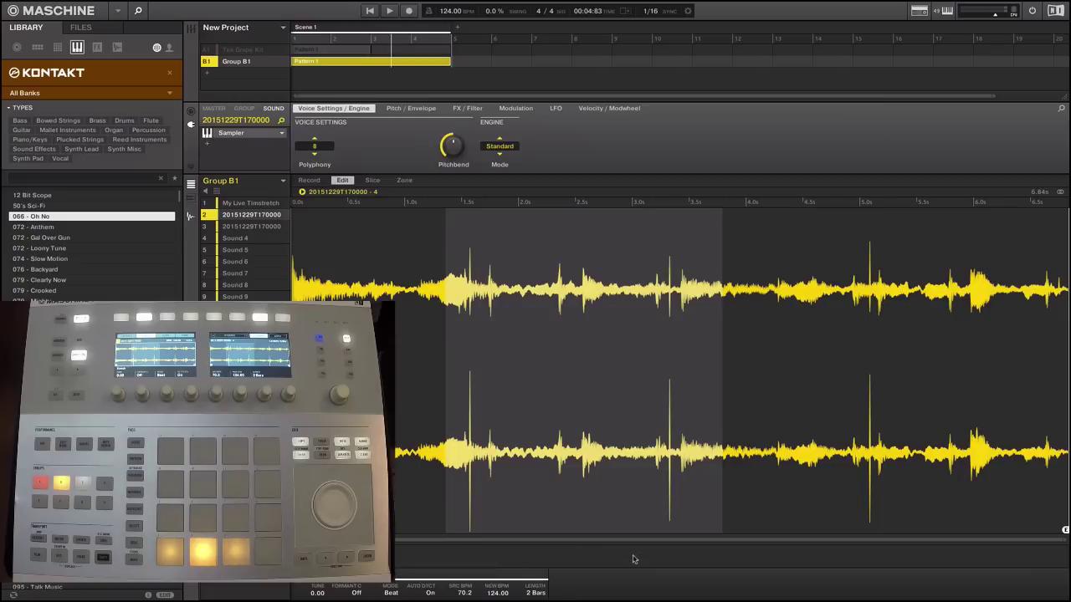
{"action": "left_click", "coordinate": [527, 594]}
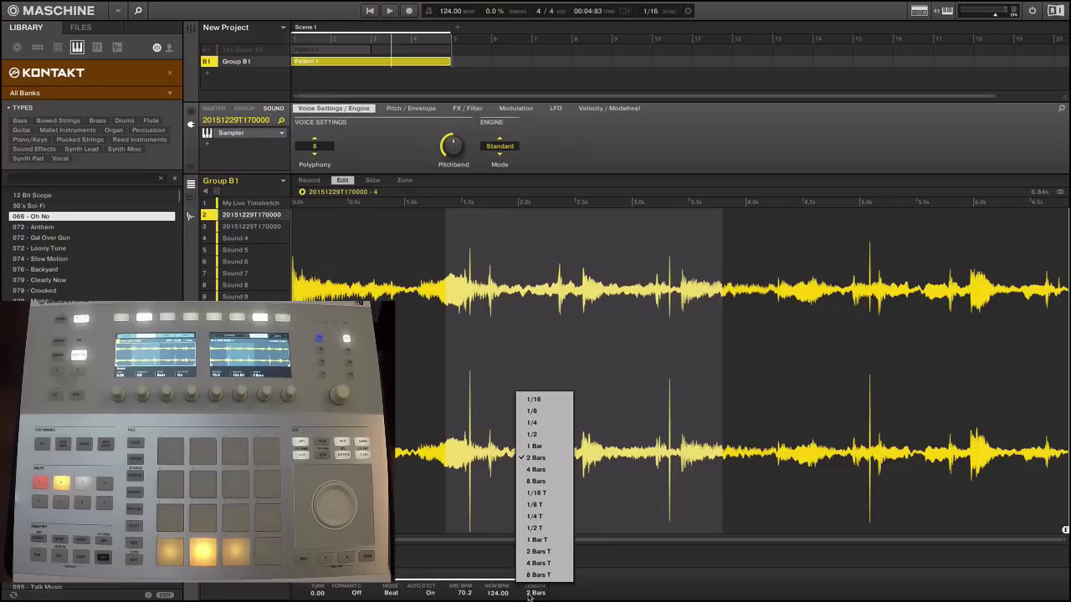
{"action": "left_click", "coordinate": [534, 473]}
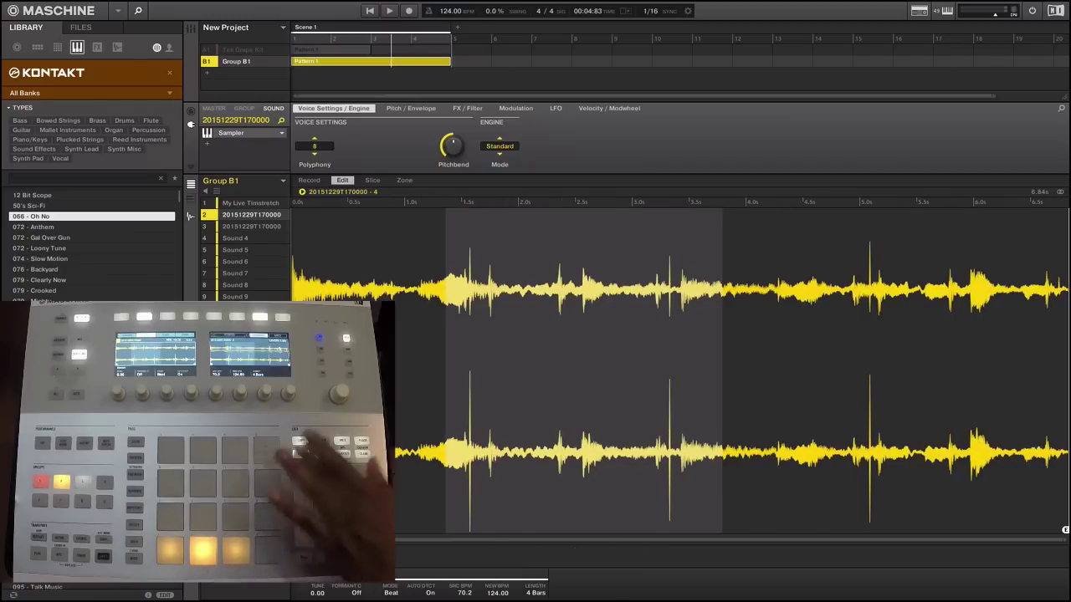
{"action": "left_click", "coordinate": [436, 358]}
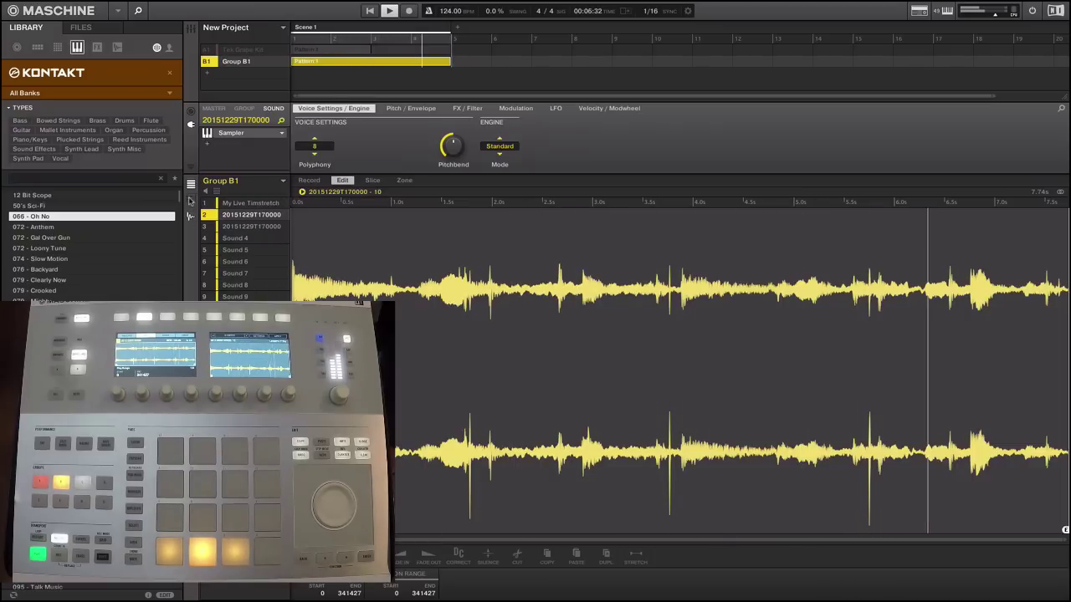
Check the four-bar note in the pattern grid, then reopen the sample's Stretch settings.
{"action": "left_click", "coordinate": [190, 199]}
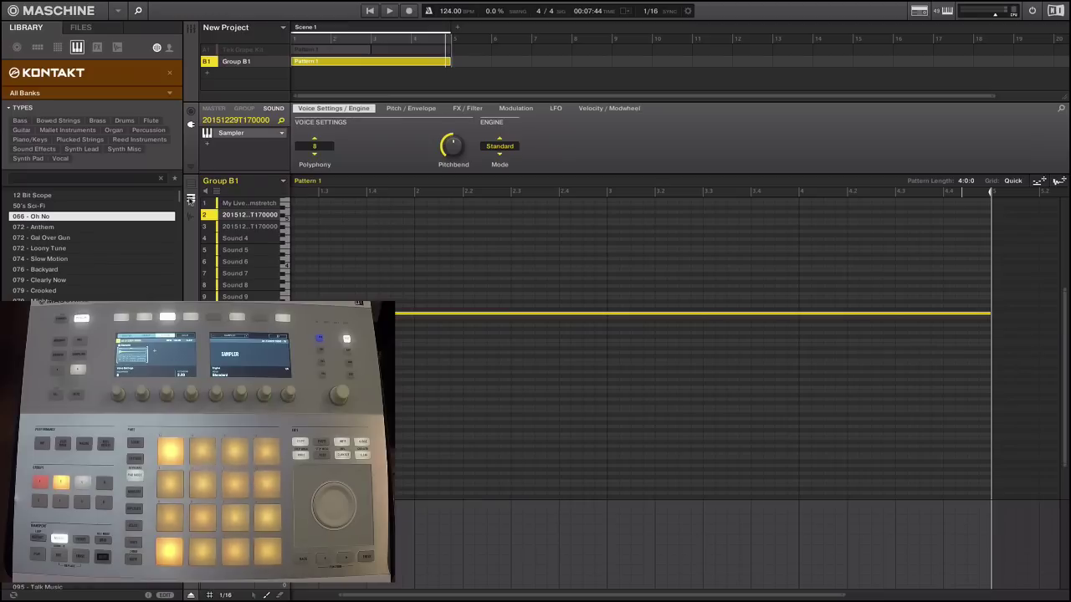
{"action": "left_click", "coordinate": [190, 218]}
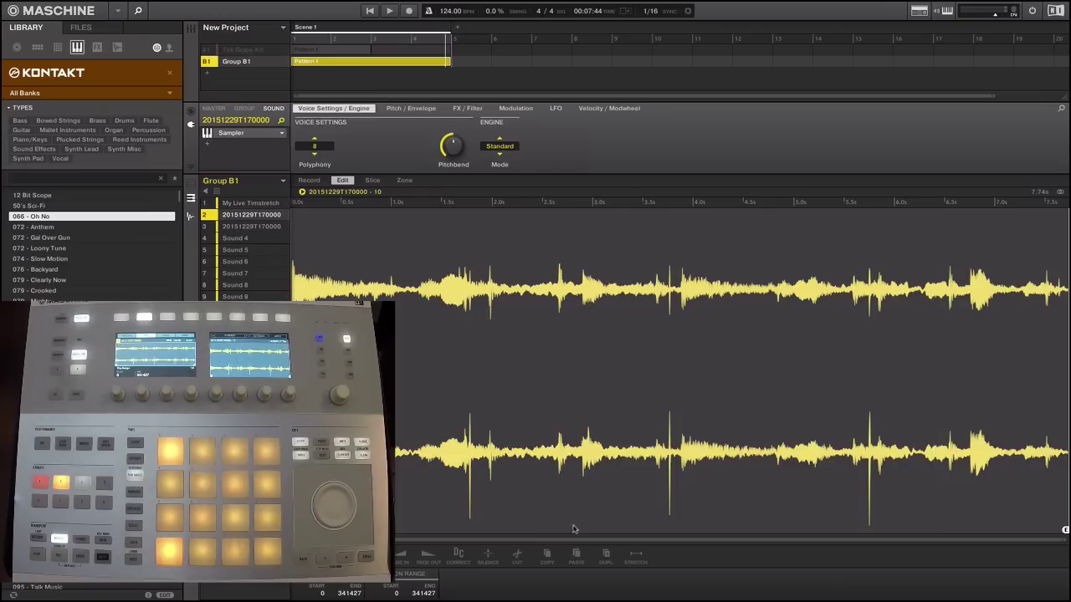
{"action": "left_click", "coordinate": [641, 559]}
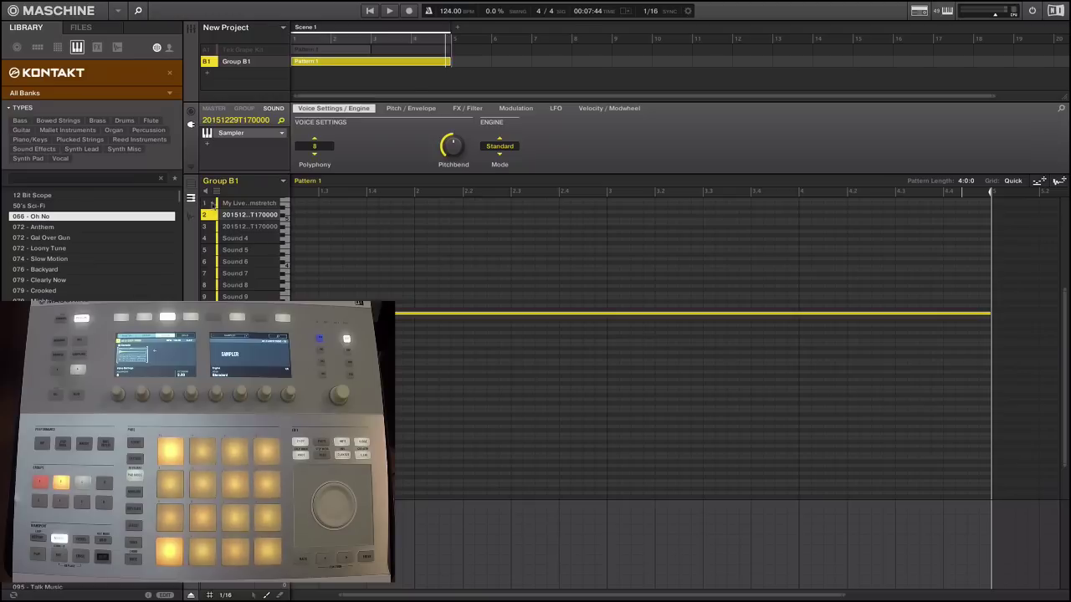
Drag the stretched pattern's audio into Kontakt's Multi Rack as a new instrument.
{"action": "left_click", "coordinate": [239, 204]}
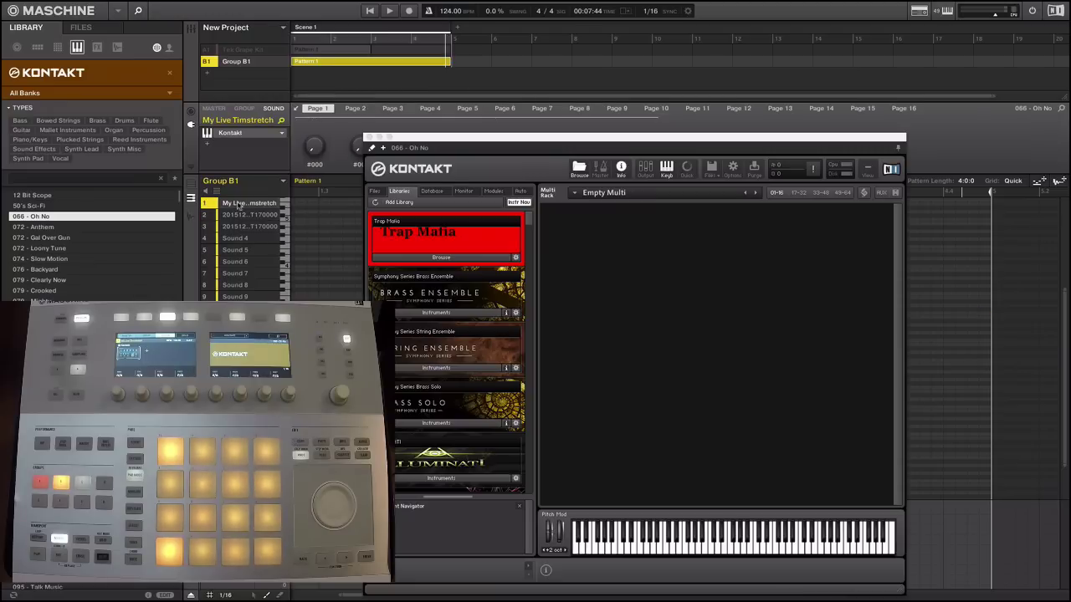
{"action": "left_click", "coordinate": [899, 150]}
{"action": "left_click_drag", "start_coordinate": [836, 144], "coordinate": [874, 191]}
{"action": "left_click", "coordinate": [229, 216]}
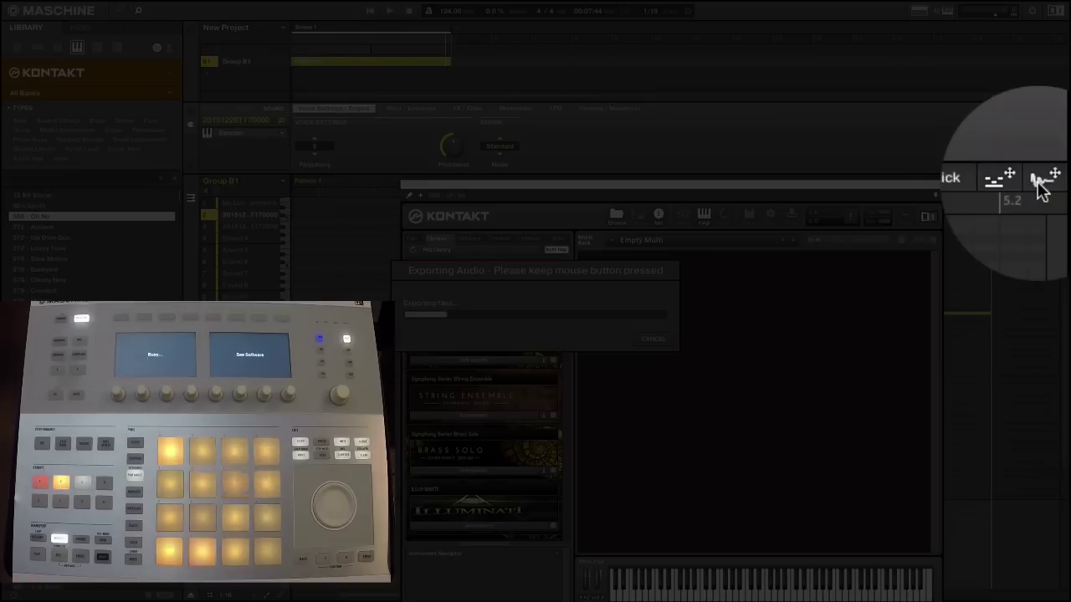
{"action": "left_click_drag", "start_coordinate": [1058, 182], "coordinate": [839, 285]}
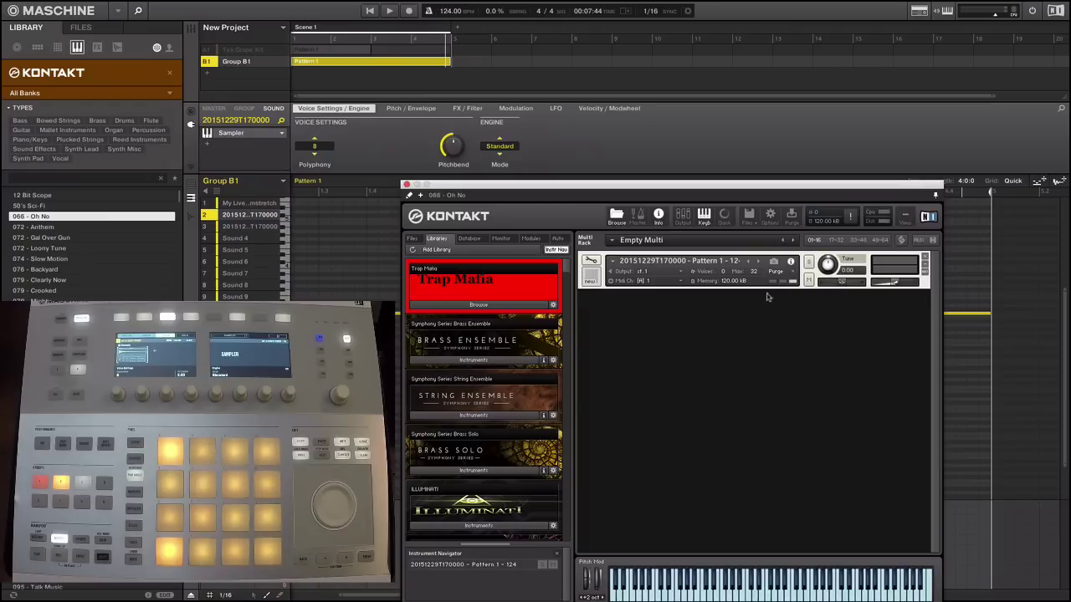
Mute the original slot 2 sample and open the Kontakt instrument's edit panel.
{"action": "left_click_drag", "start_coordinate": [726, 185], "coordinate": [696, 50]}
{"action": "left_click", "coordinate": [208, 219]}
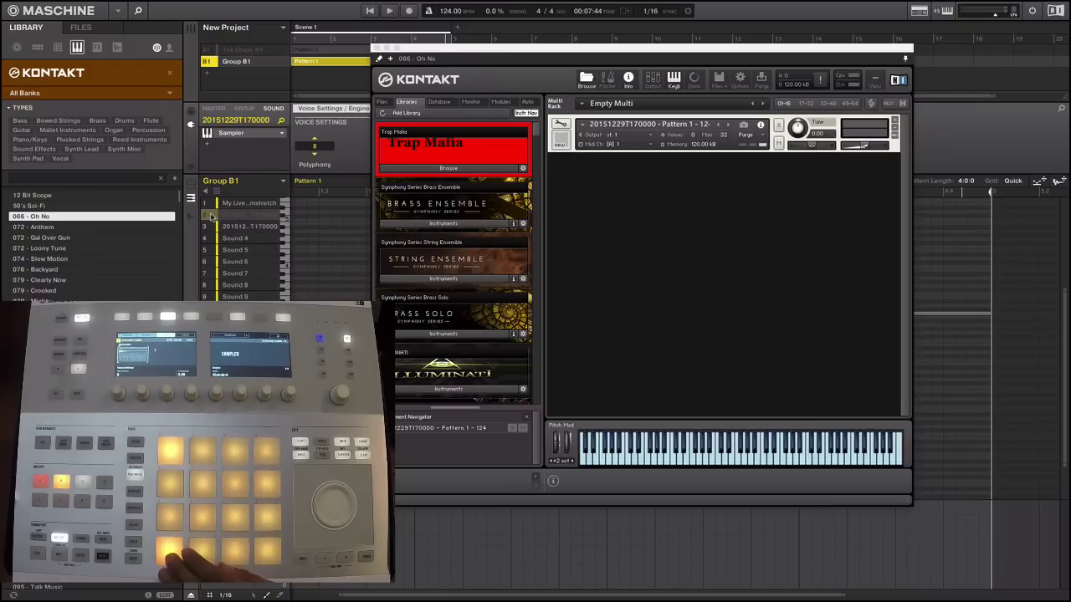
{"action": "left_click", "coordinate": [231, 207]}
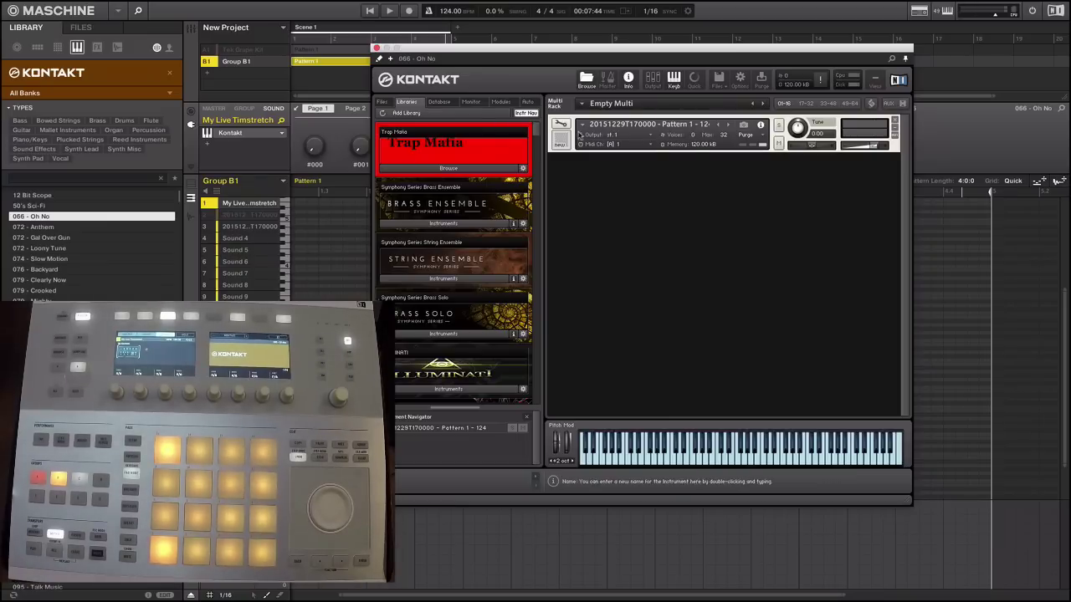
{"action": "left_click", "coordinate": [560, 124]}
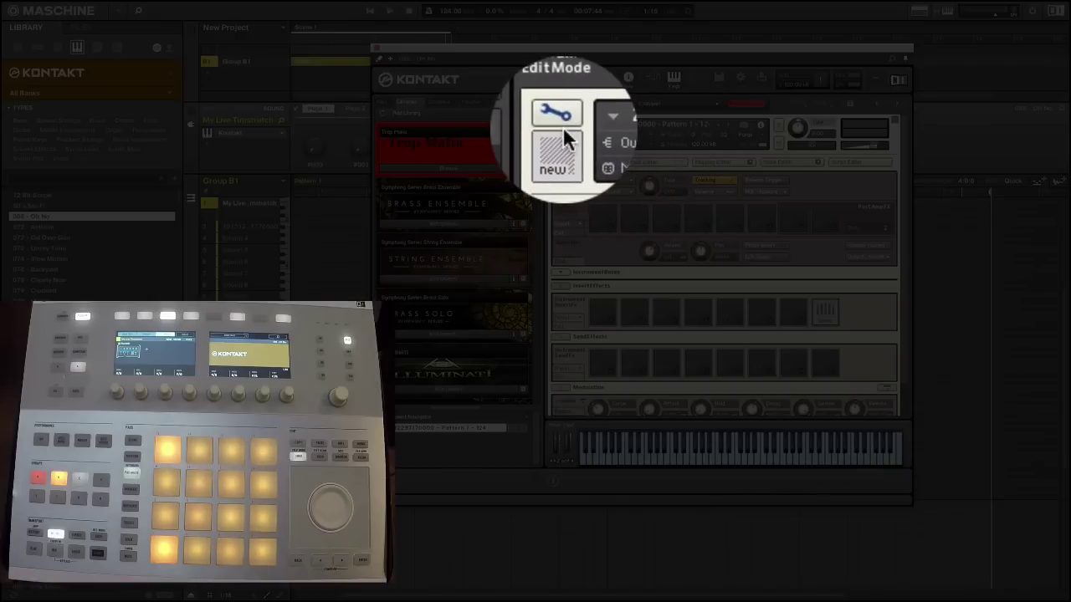
Change the instrument's source mode from DFD to time machine pro.
{"action": "left_click", "coordinate": [558, 125]}
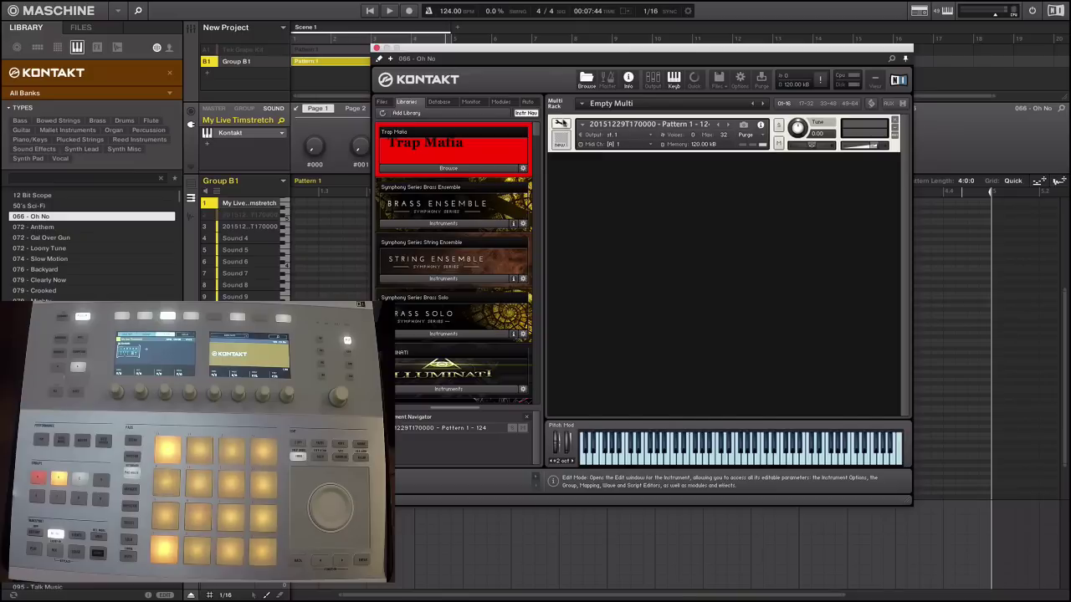
{"action": "left_click", "coordinate": [560, 126]}
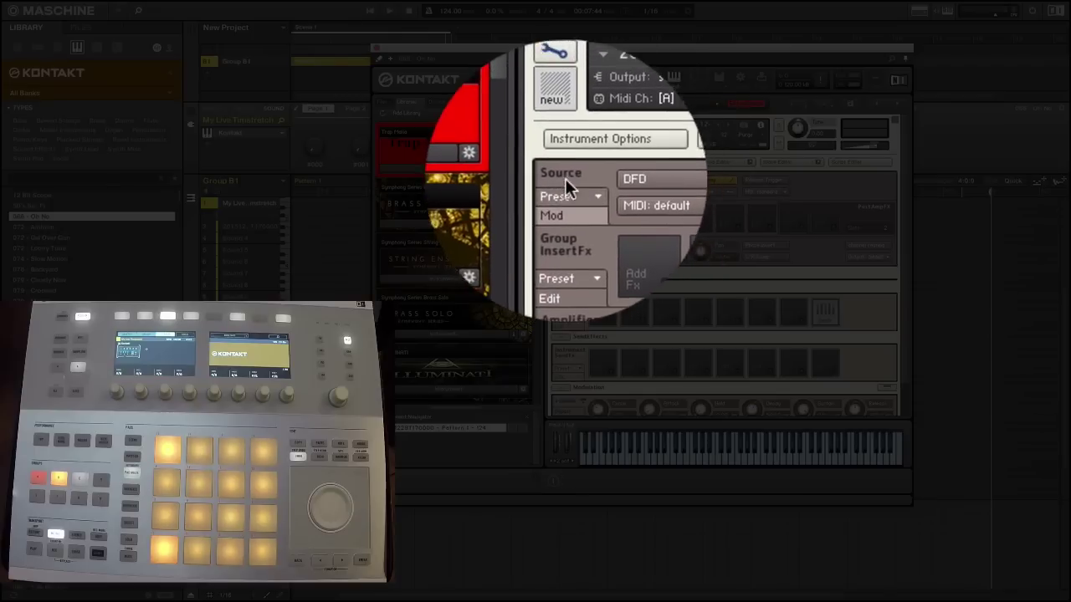
{"action": "left_click", "coordinate": [615, 184]}
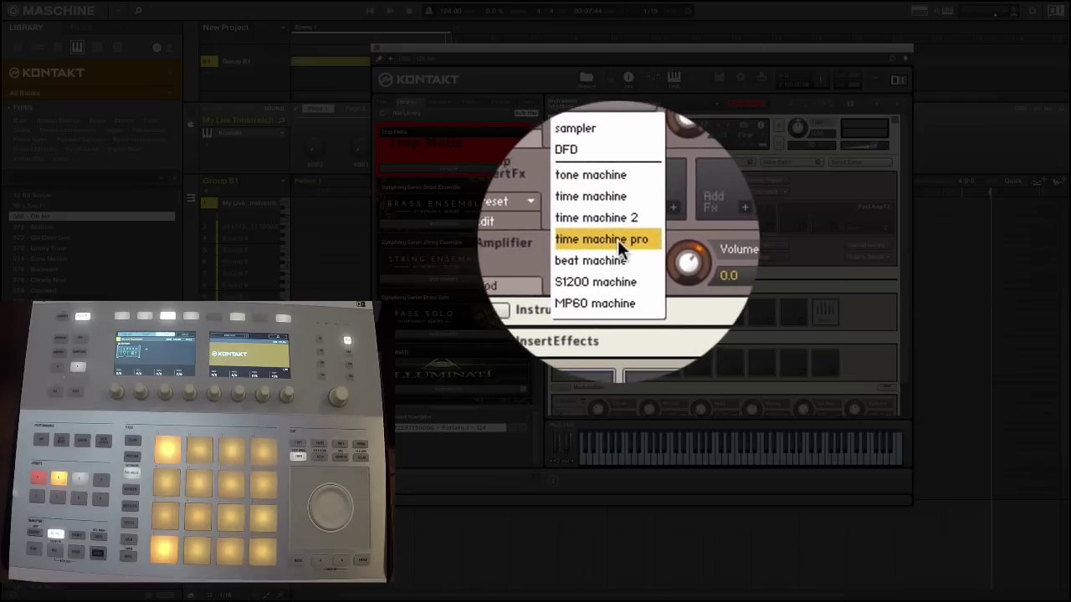
{"action": "left_click", "coordinate": [621, 242]}
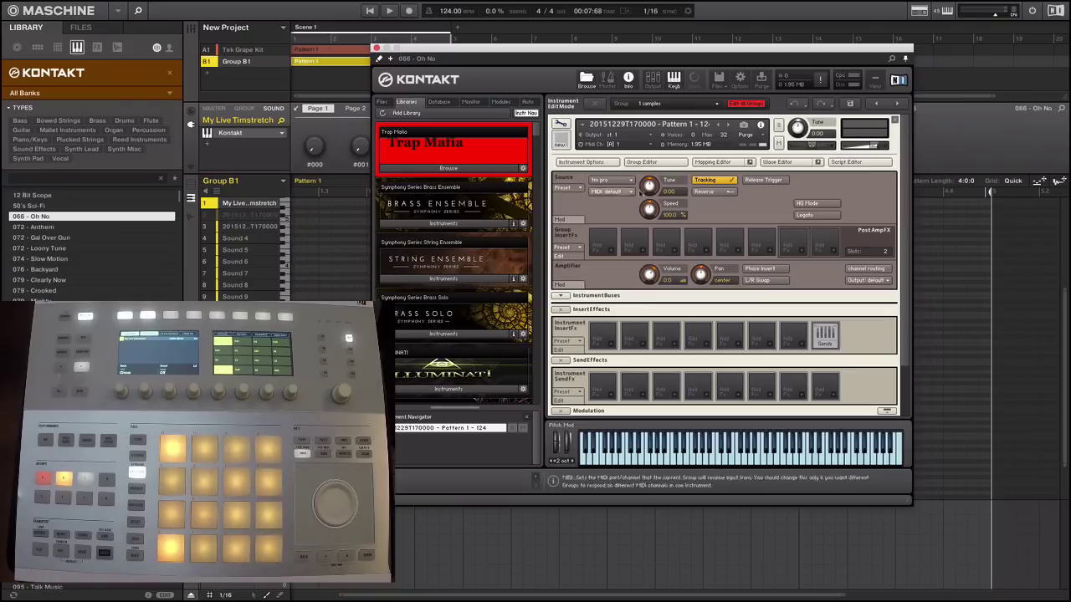
Reopen the instrument's edit panel to confirm Tm pro at 100.0% speed, and lower Kontakt's window.
{"action": "left_click", "coordinate": [561, 125]}
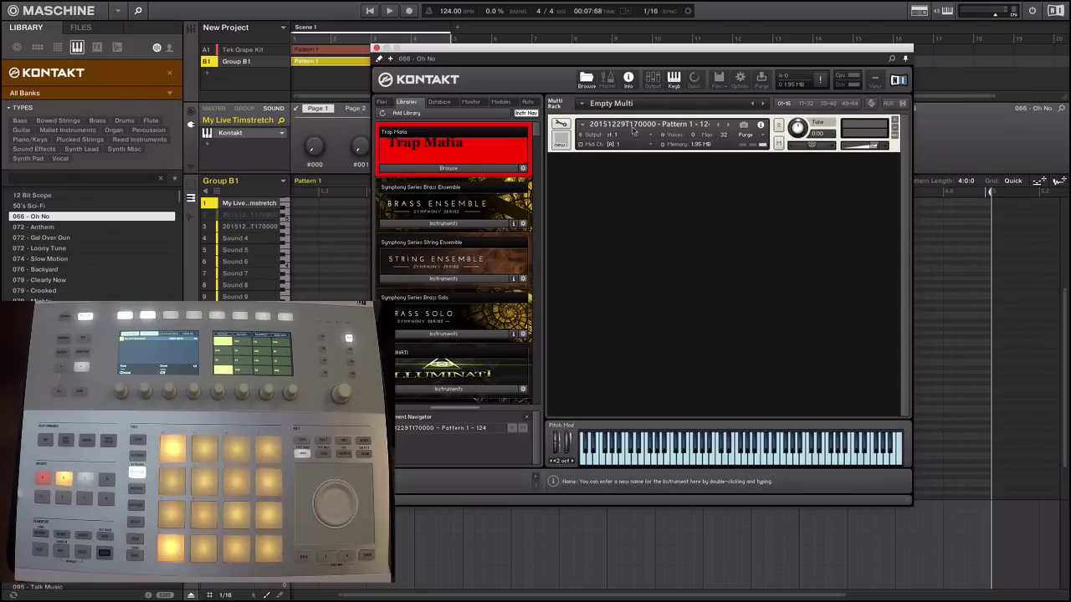
{"action": "left_click", "coordinate": [560, 125]}
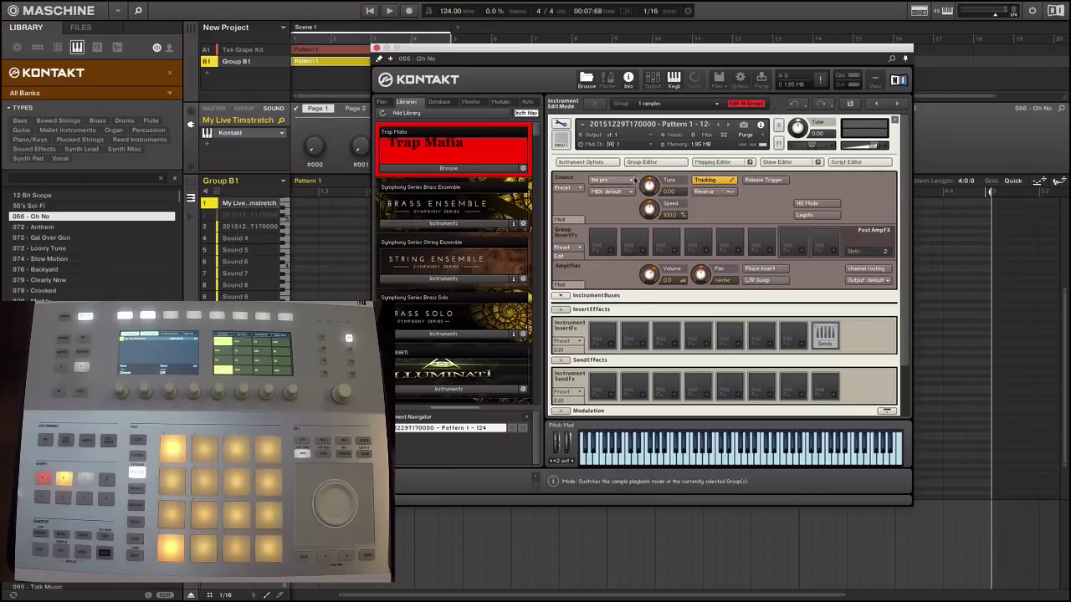
{"action": "left_click_drag", "start_coordinate": [671, 51], "coordinate": [658, 143]}
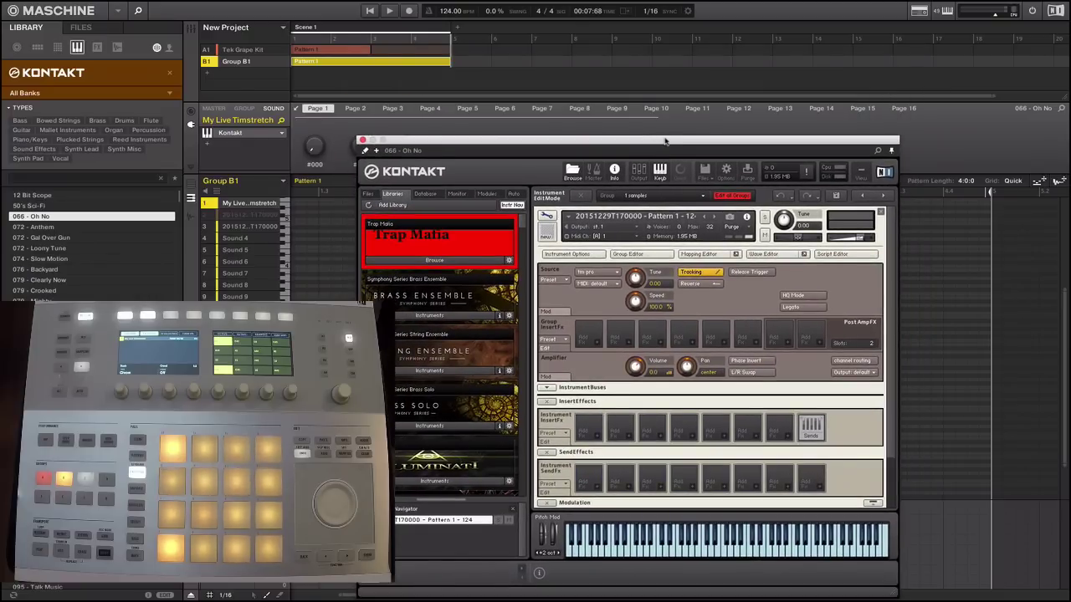